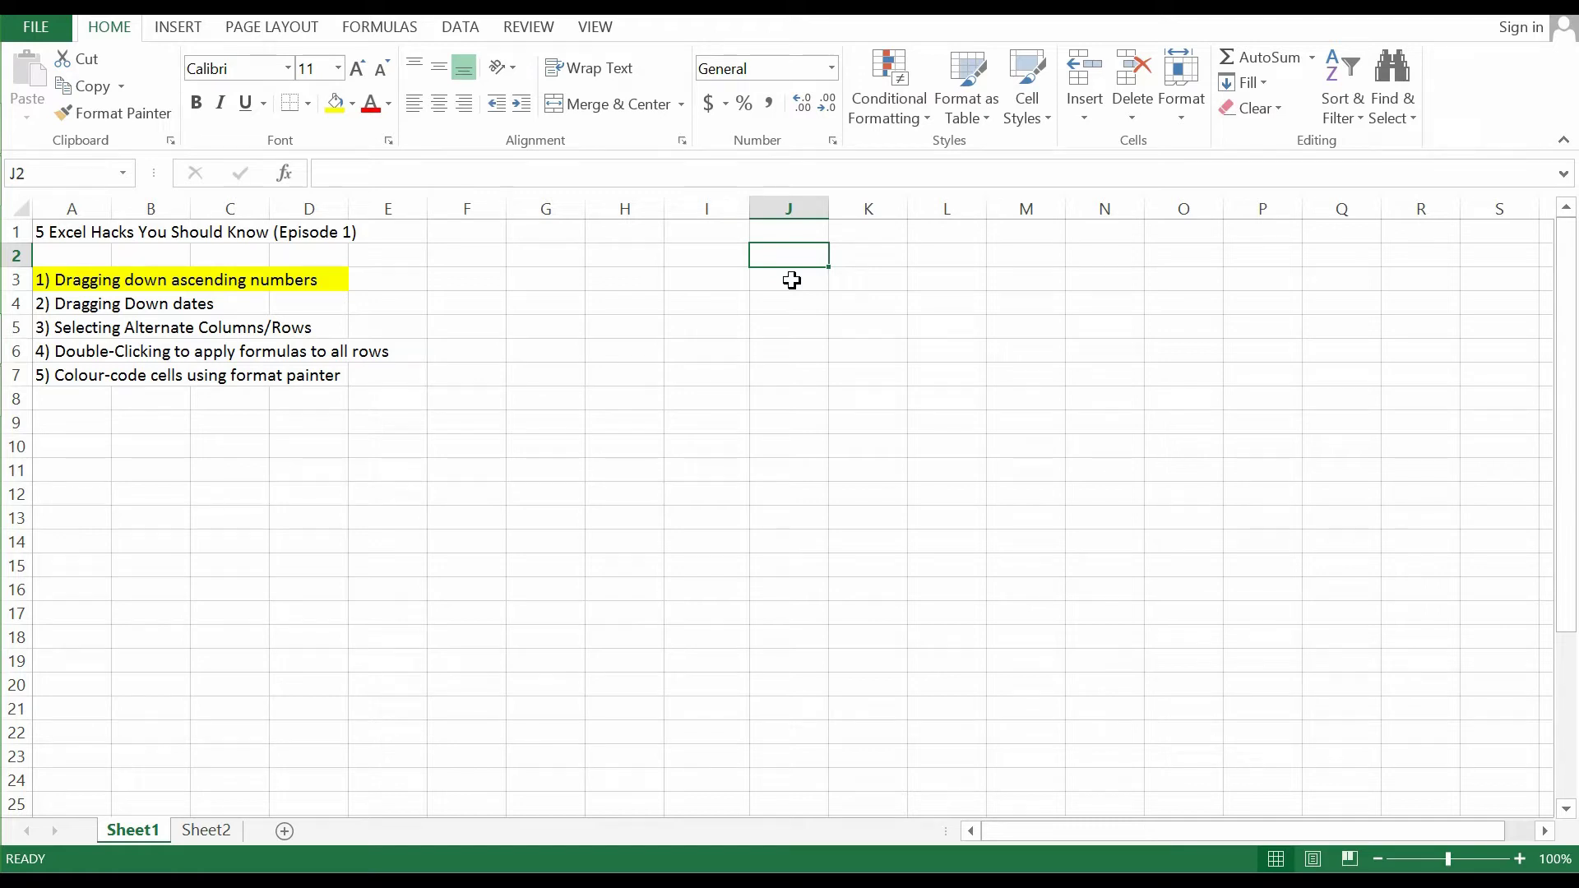
Step: Enter the numbers 1, 2, 3, 4 and 5 down cells J2 to J6
type("1")
key("Return")
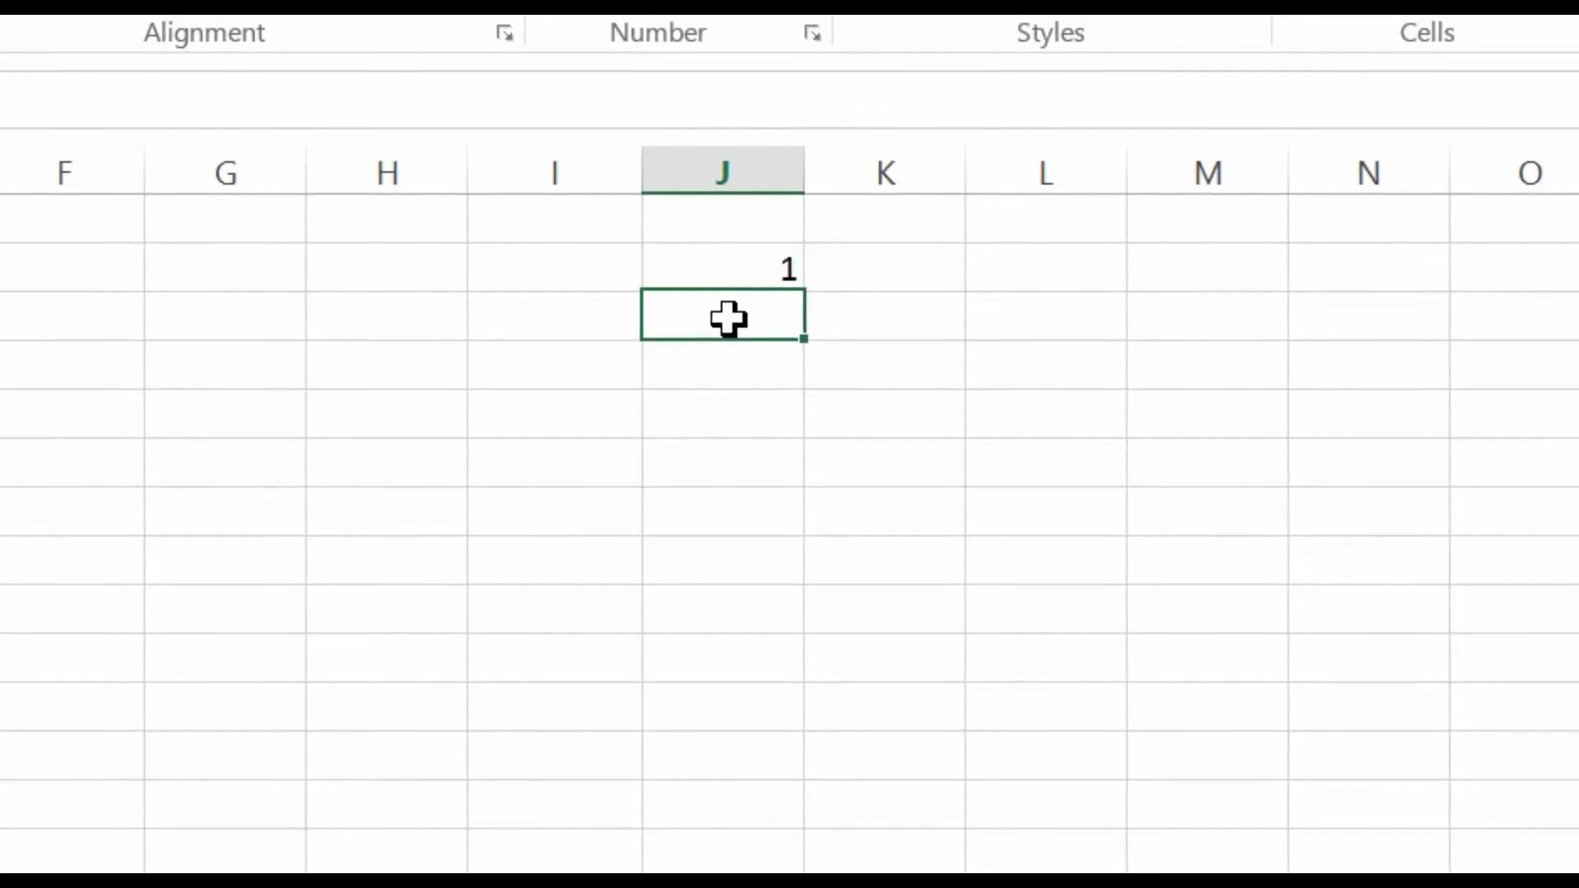
type("2")
key("Return")
type("3")
key("Return")
type("4")
key("Return")
type("5")
key("Return")
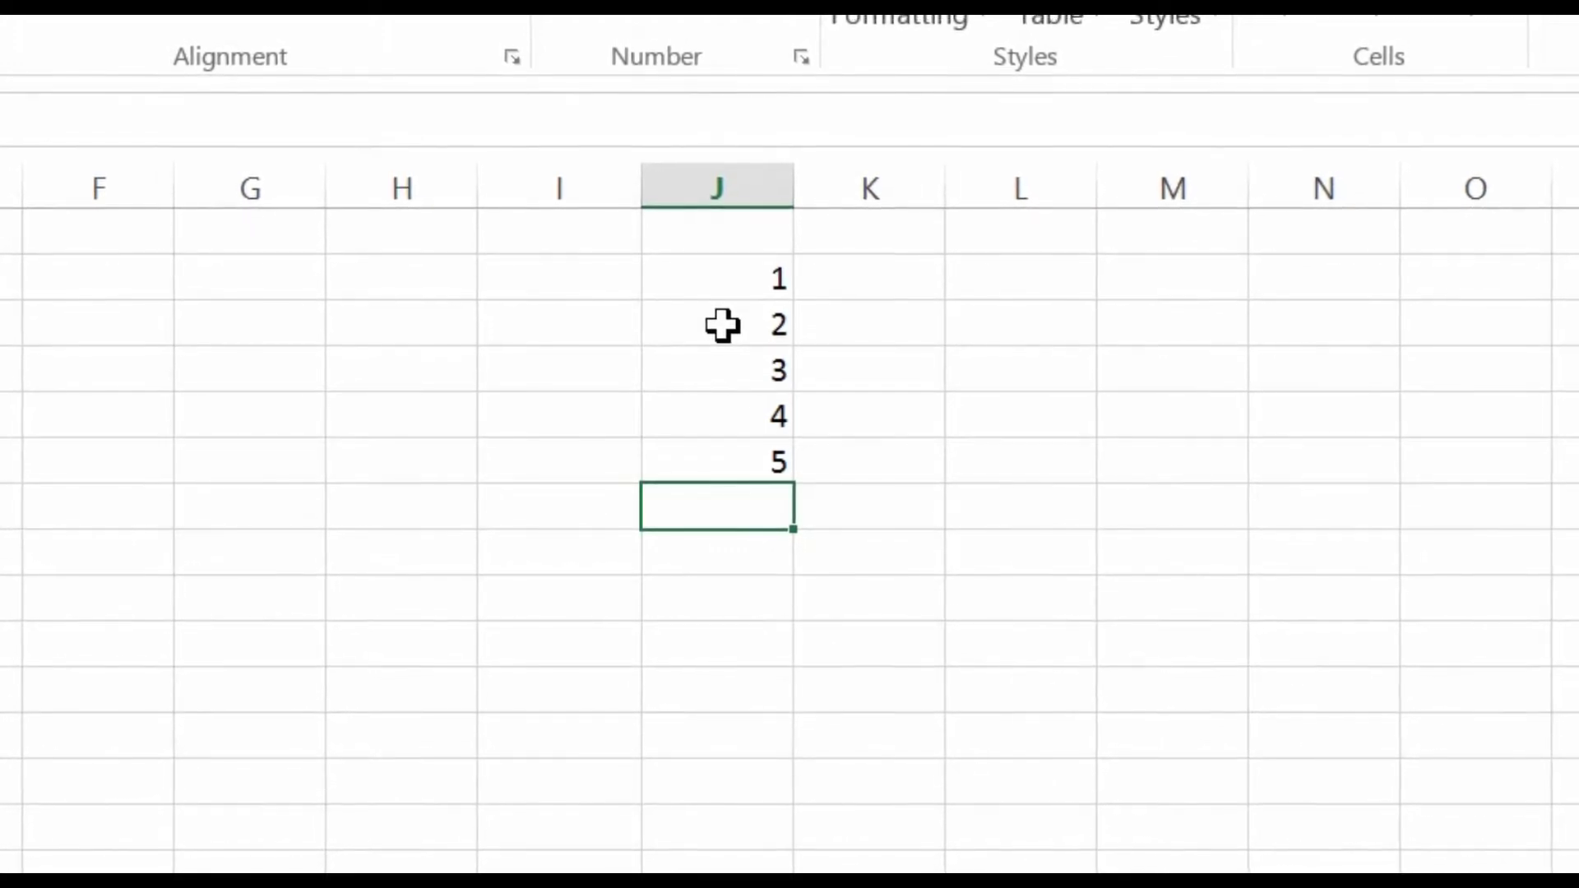
Step: Extend the ascending number series down column J past 25, using the first three numbers in J2:J4 as the pattern
left_click(745, 281)
left_click_drag(746, 281, 747, 358)
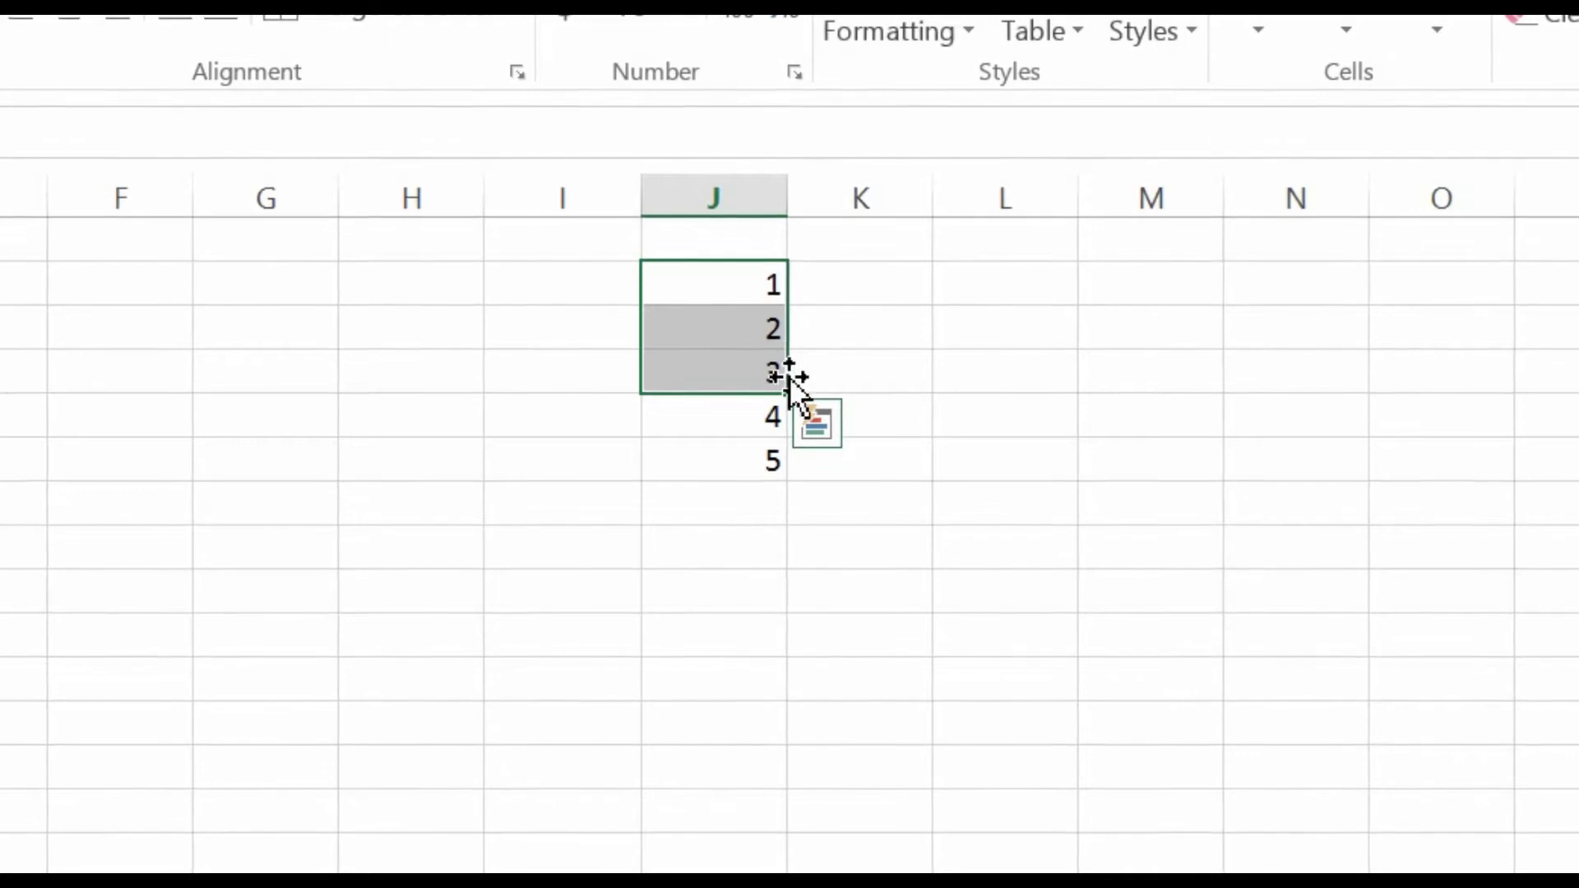
left_click_drag(792, 387, 768, 870)
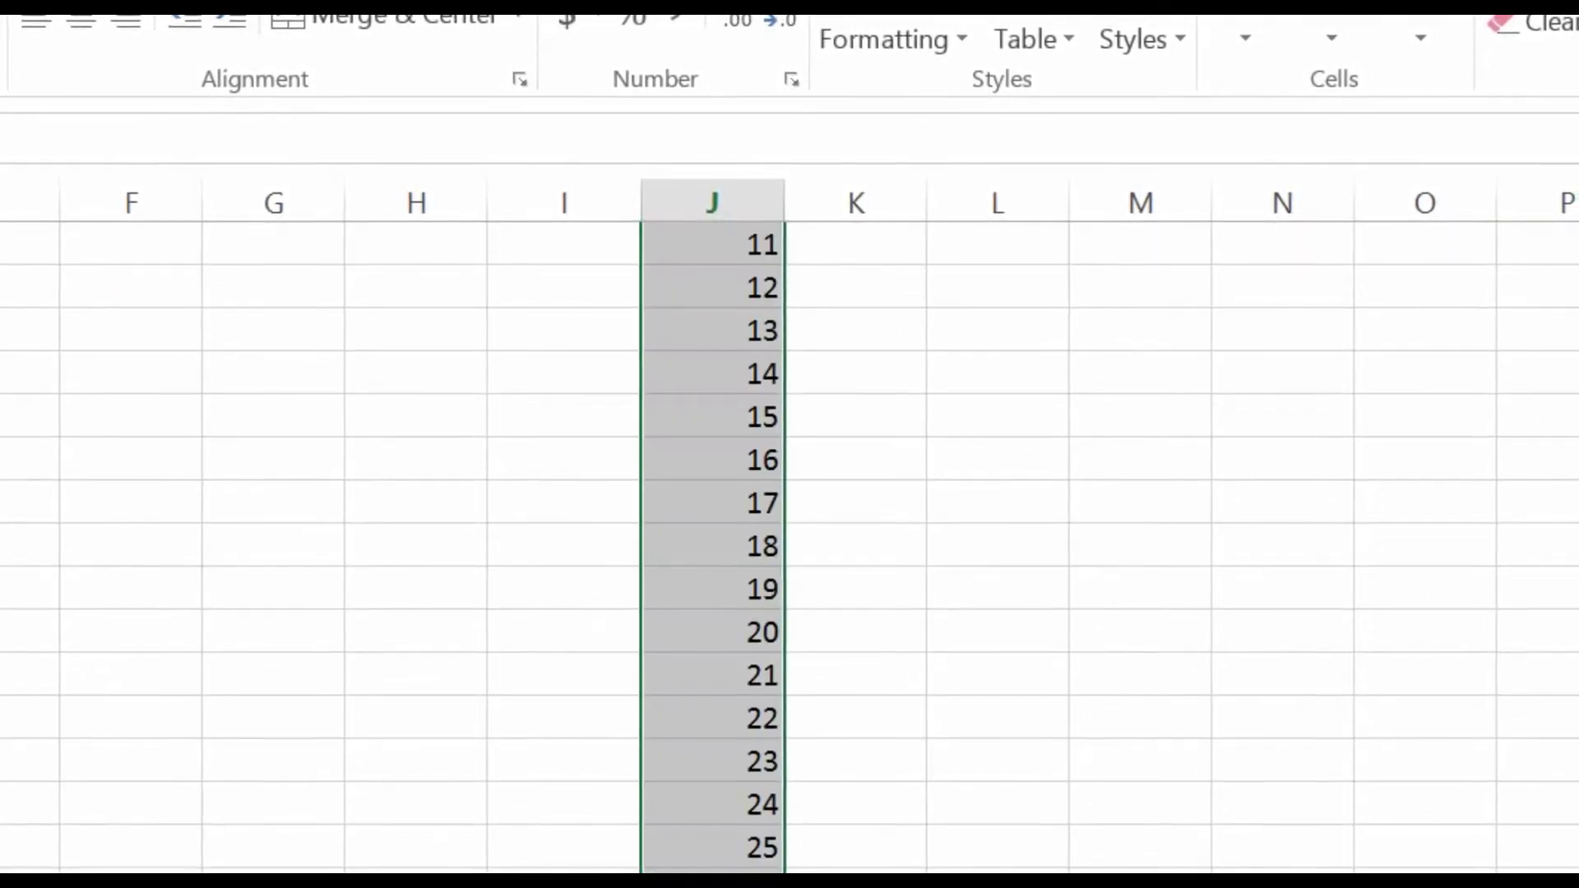
scroll(813, 533, "up", 4)
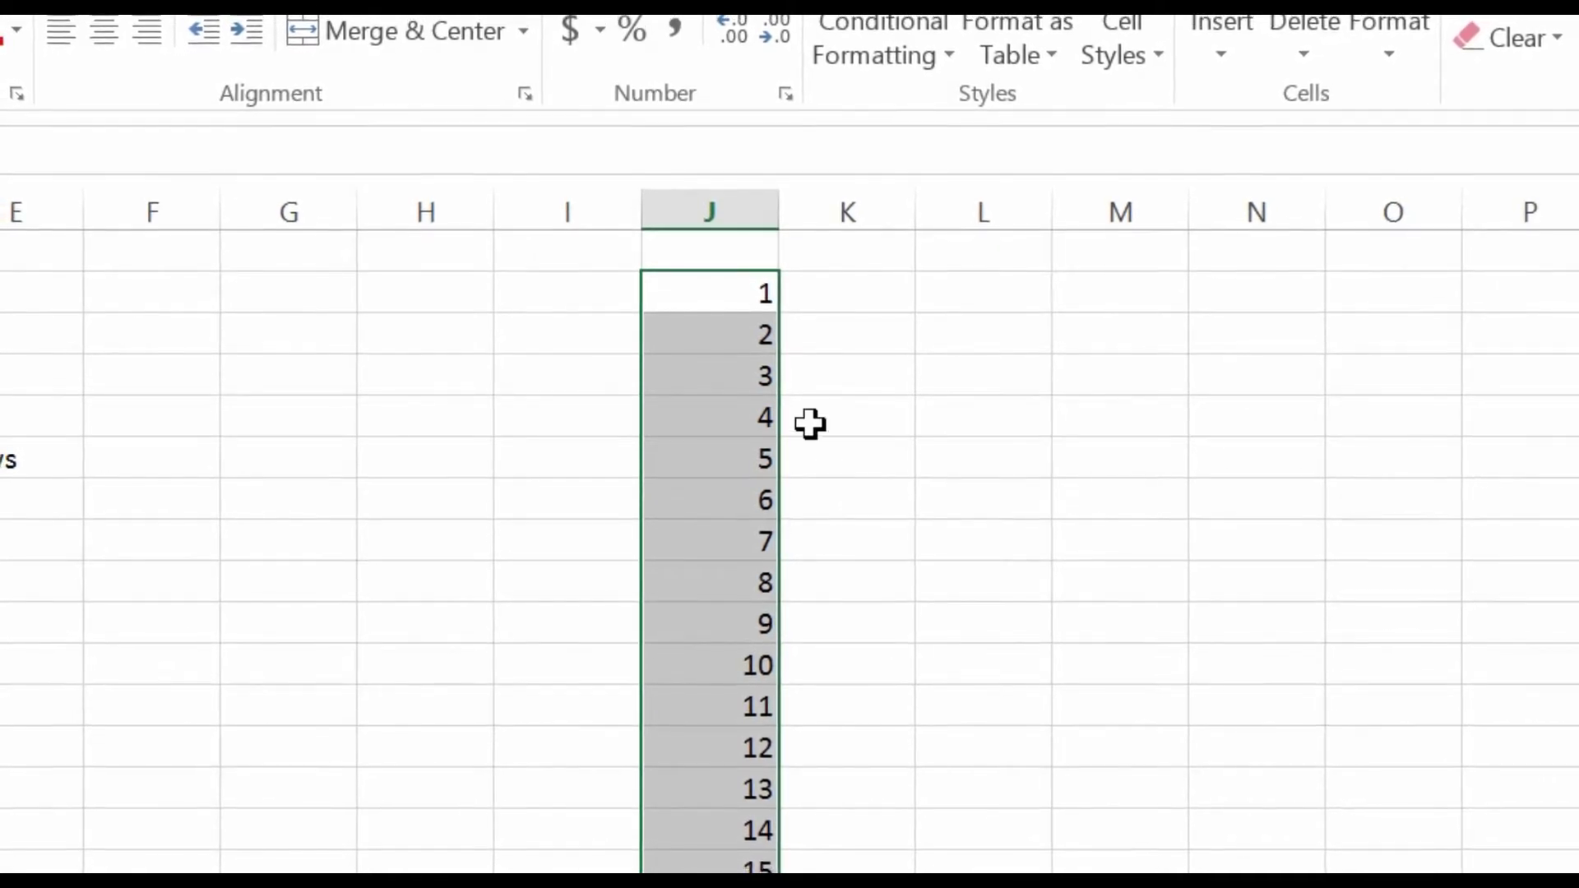
Step: Enter 30, 29 and 28 in K2:K4 and fill the descending series down column K
left_click(853, 292)
type("30")
key("Return")
type("29")
key("Return")
type("28")
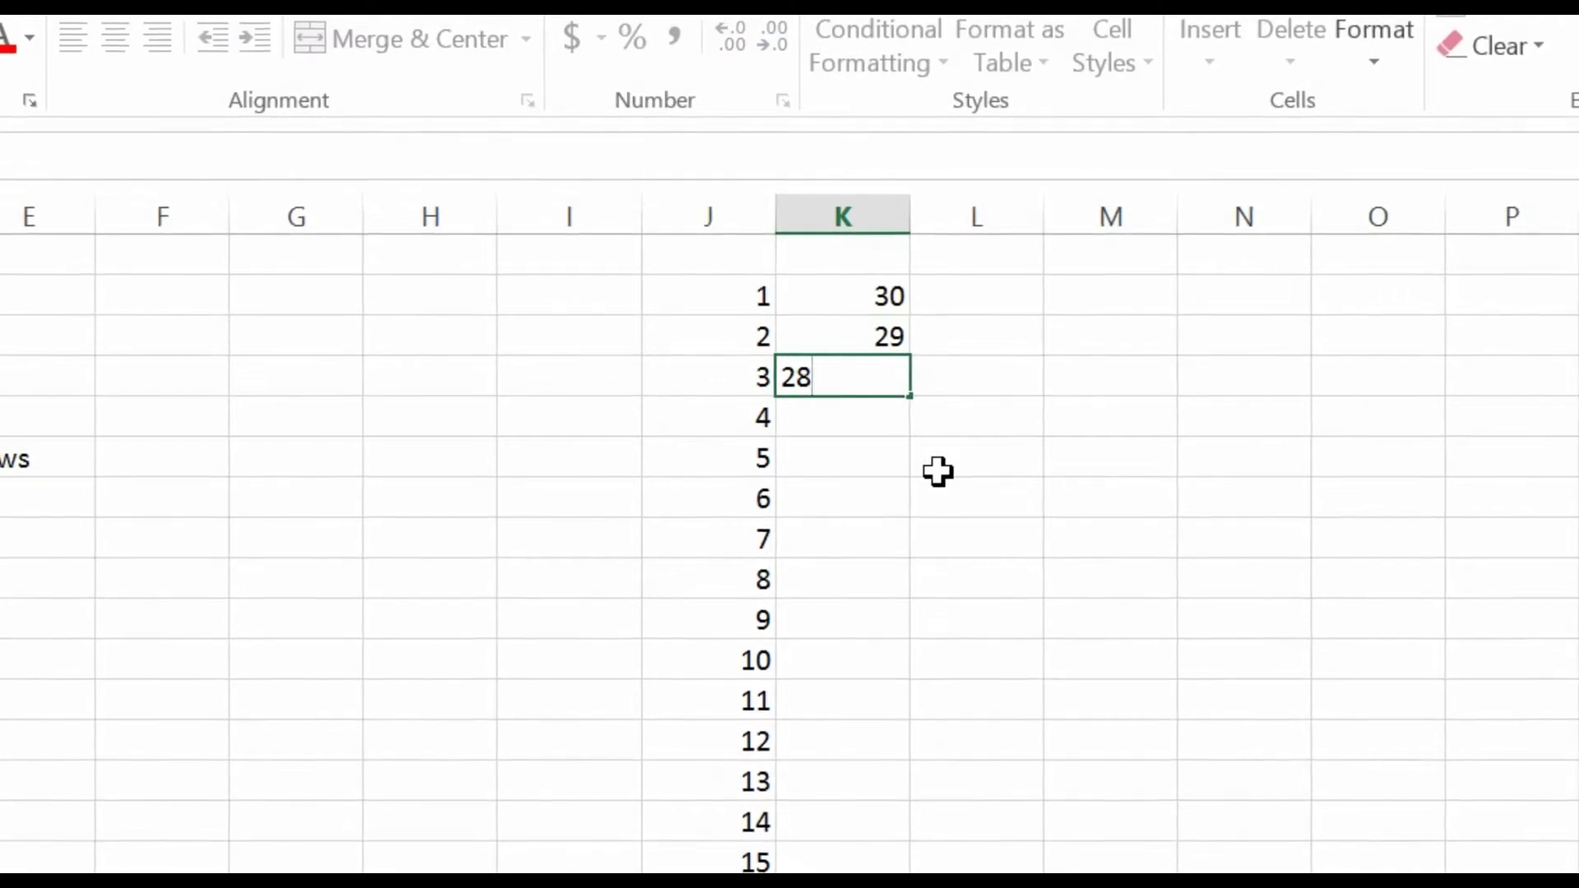
left_click(935, 469)
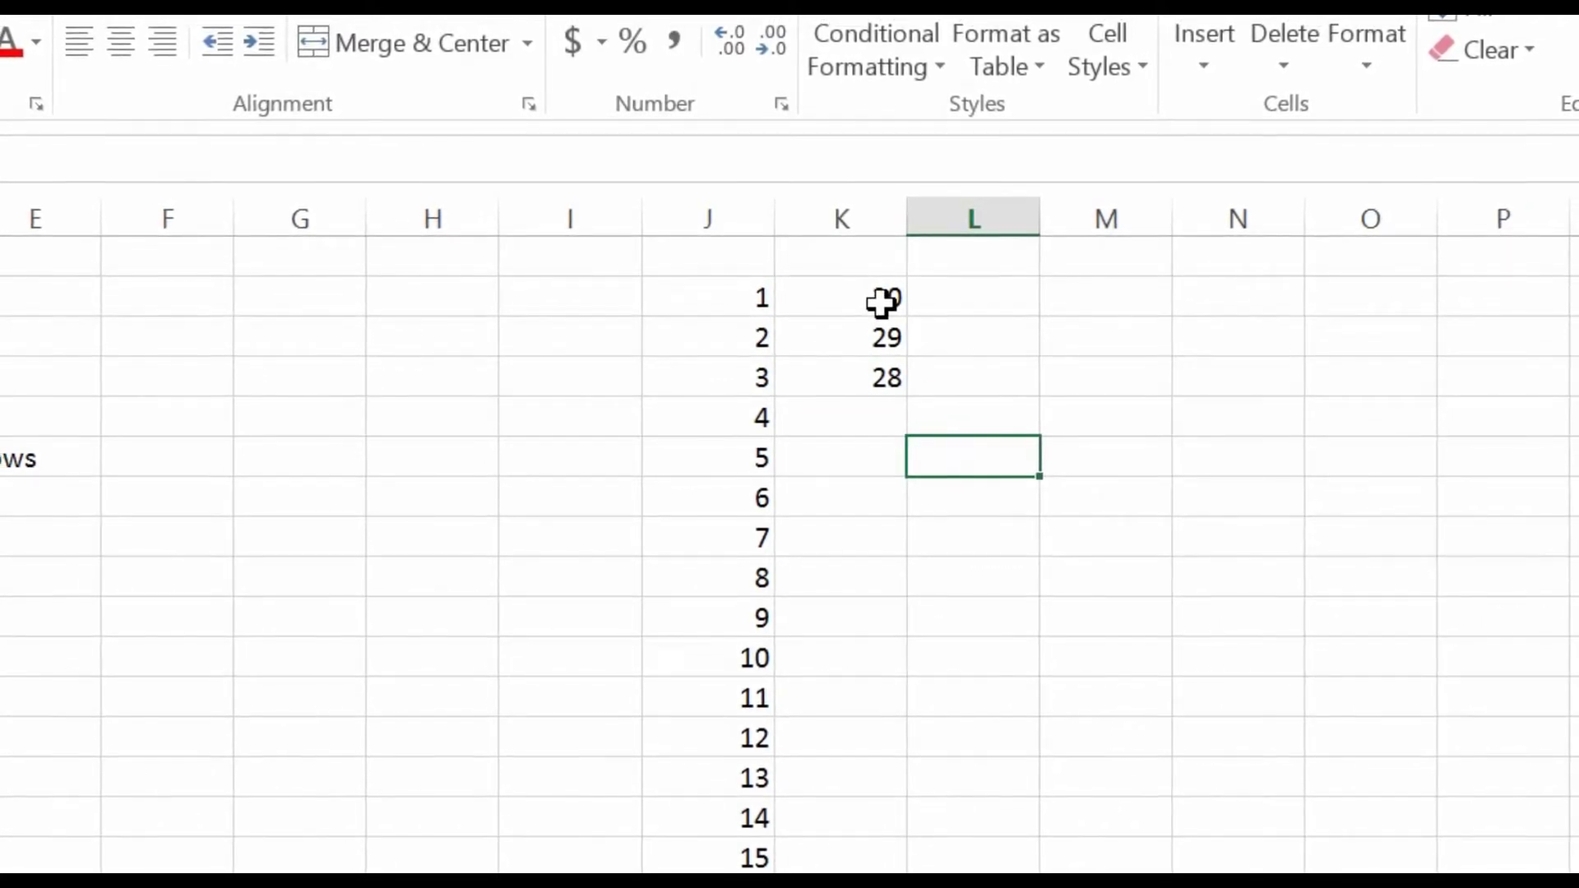
left_click_drag(882, 302, 920, 773)
scroll(888, 576, "up", 1)
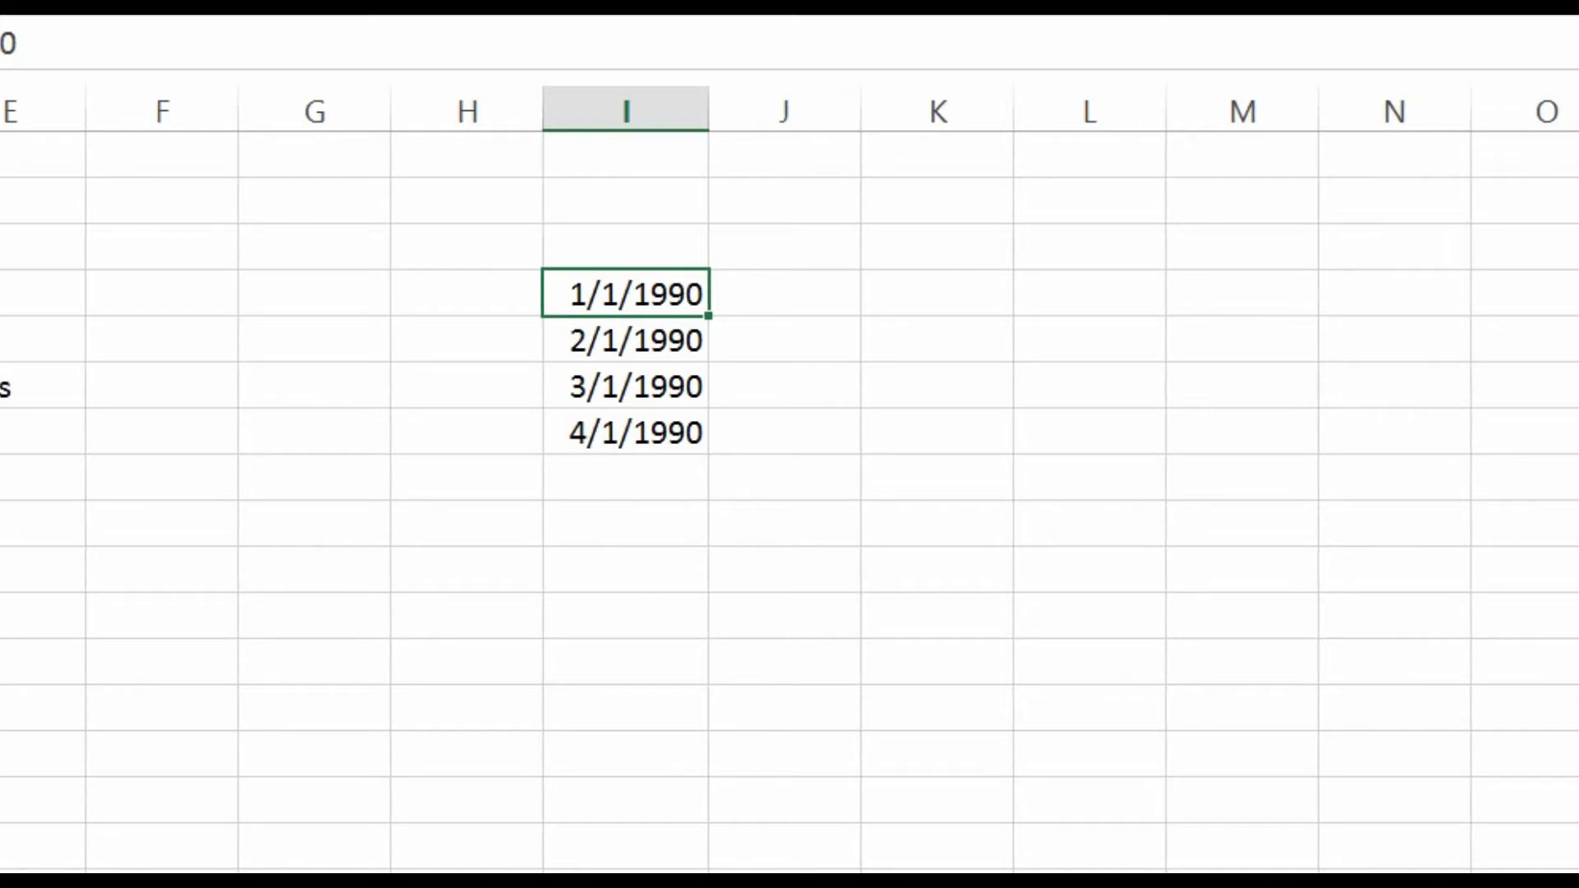
Step: Add the date 5/1/1990 in I8, directly below 4/1/1990
left_click(652, 480)
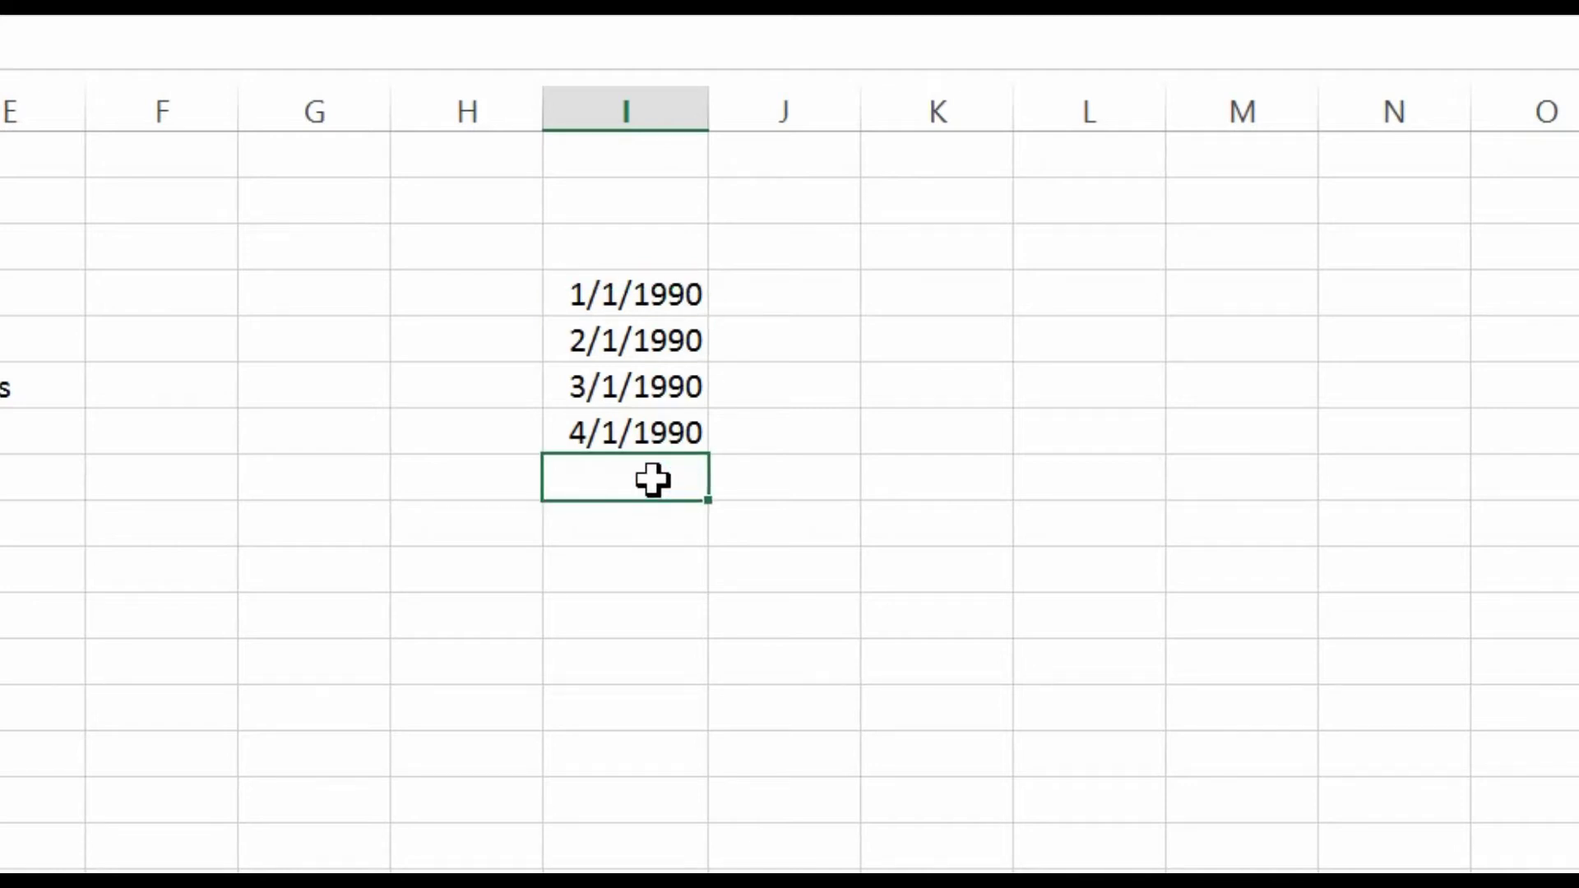
type("5/1/1990")
key("Return")
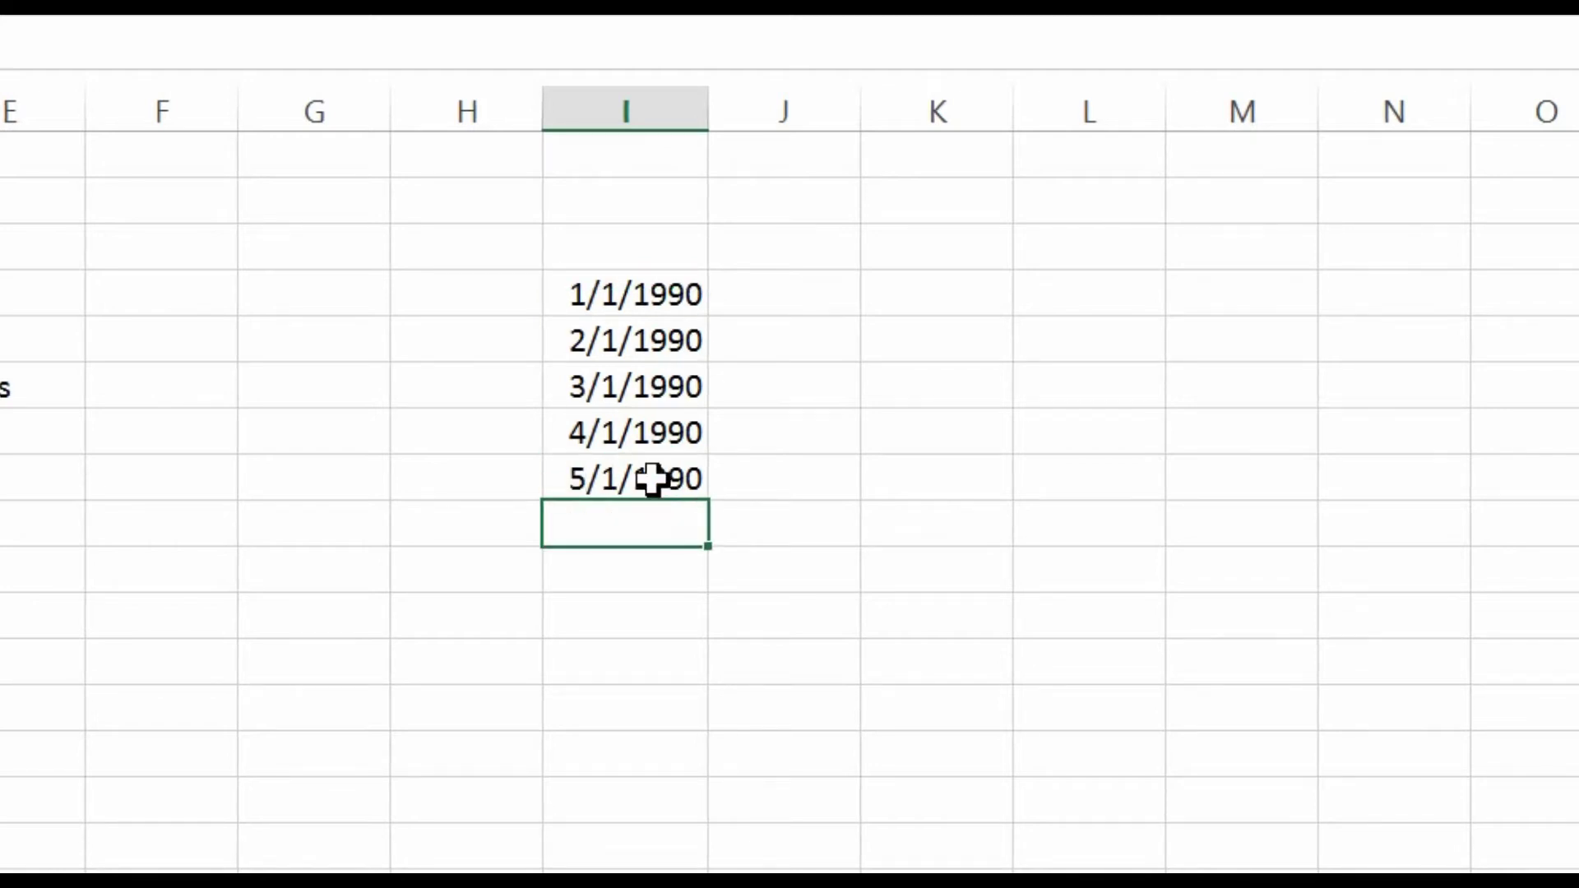
key("Return")
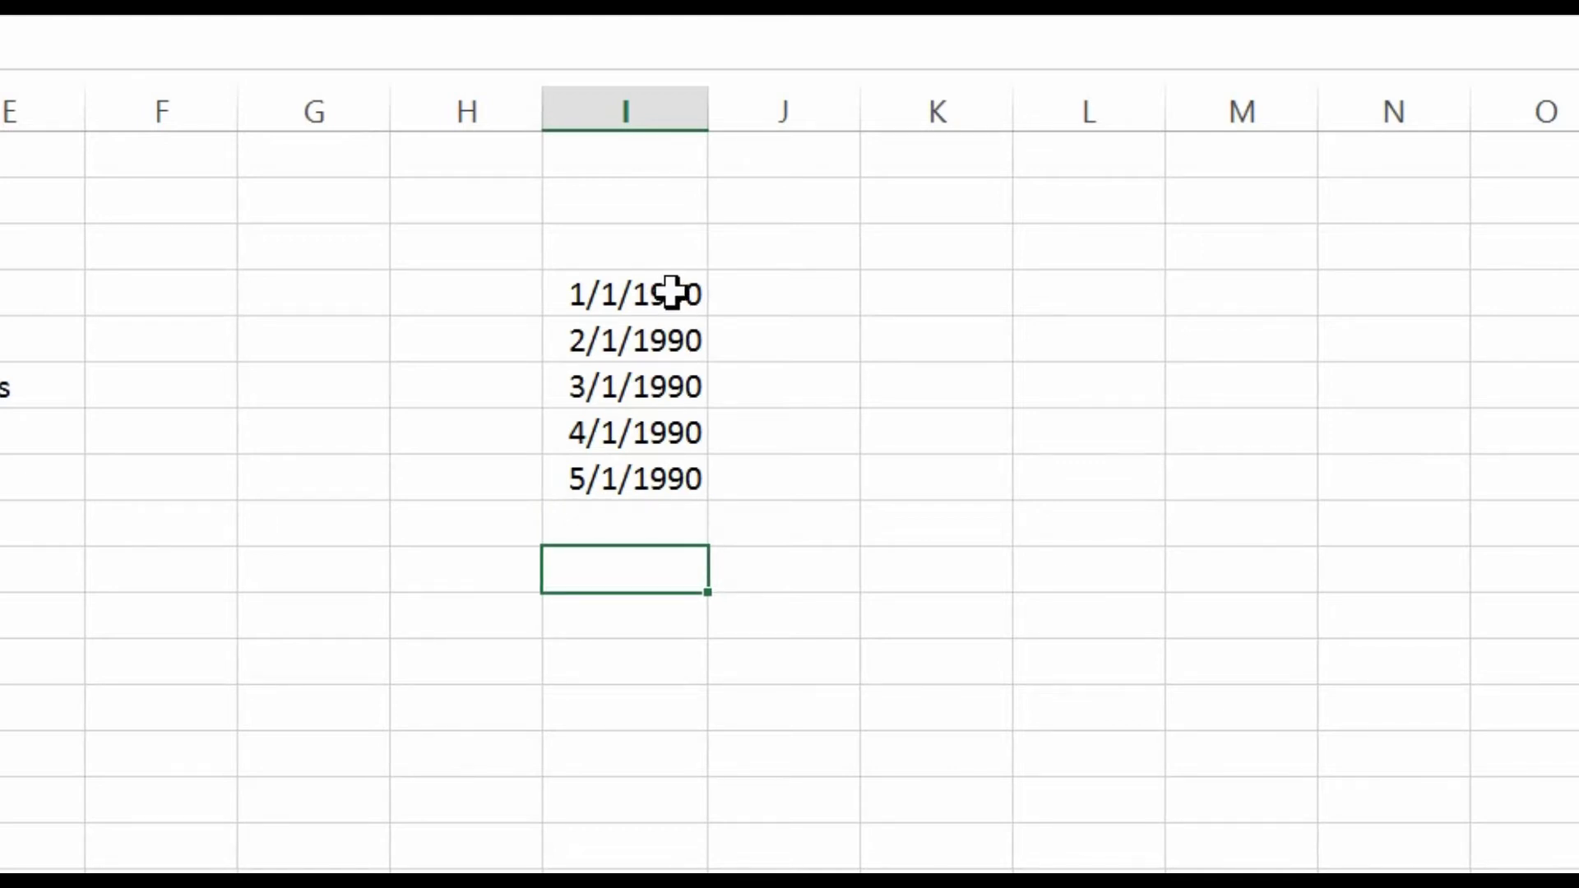
Step: Extend the date series down column I, past 13/1/1990, using the first three dates in I4:I6 as the pattern
left_click_drag(672, 293, 673, 377)
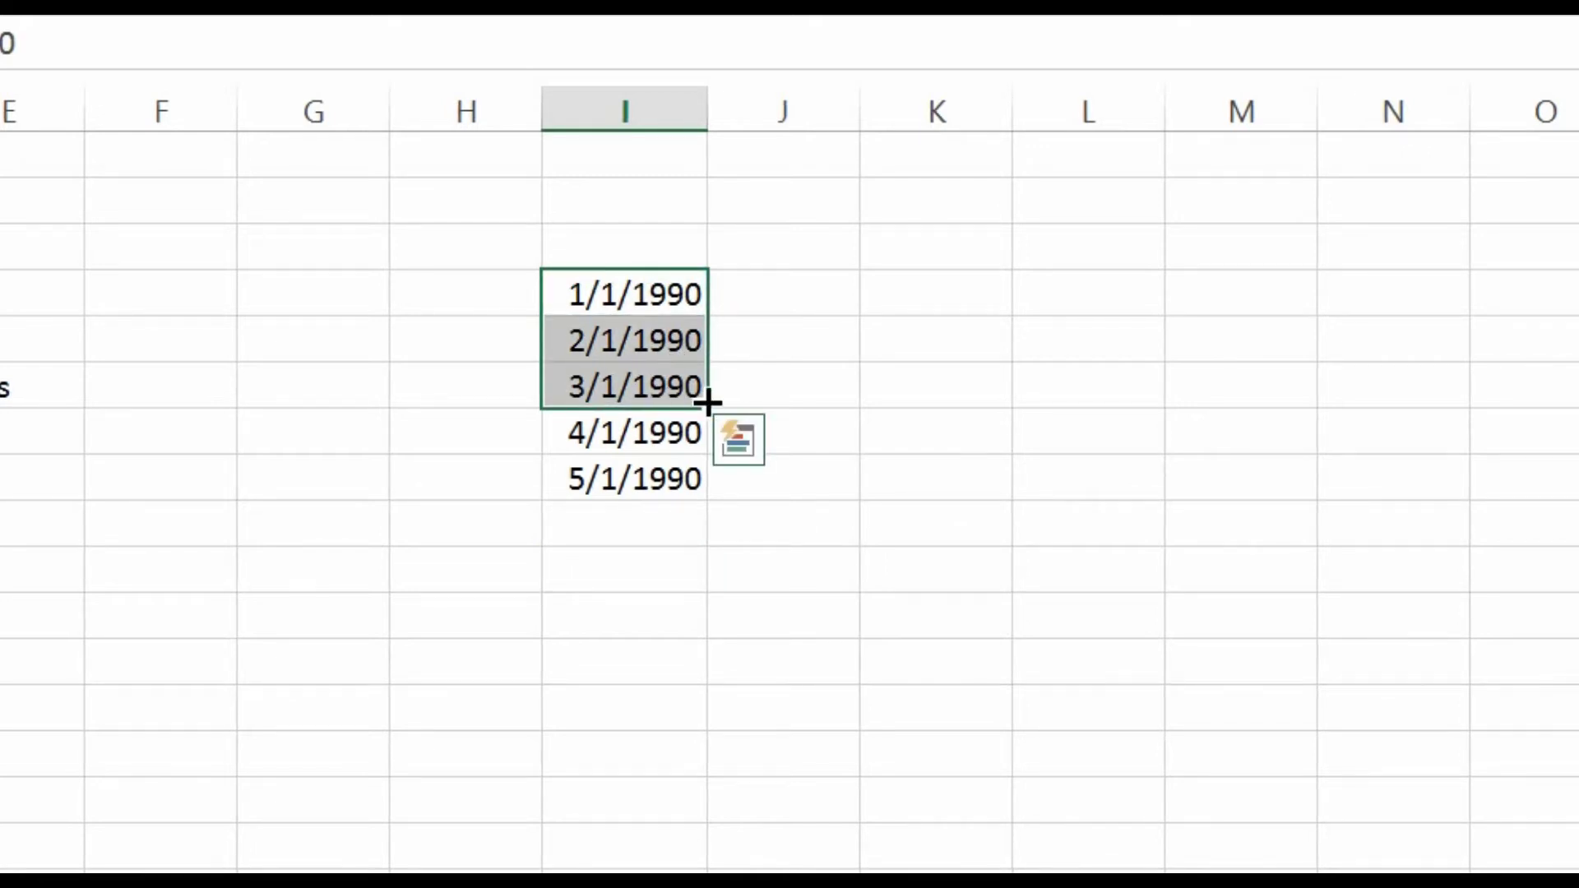
left_click_drag(707, 401, 709, 884)
scroll(709, 863, "up", 15)
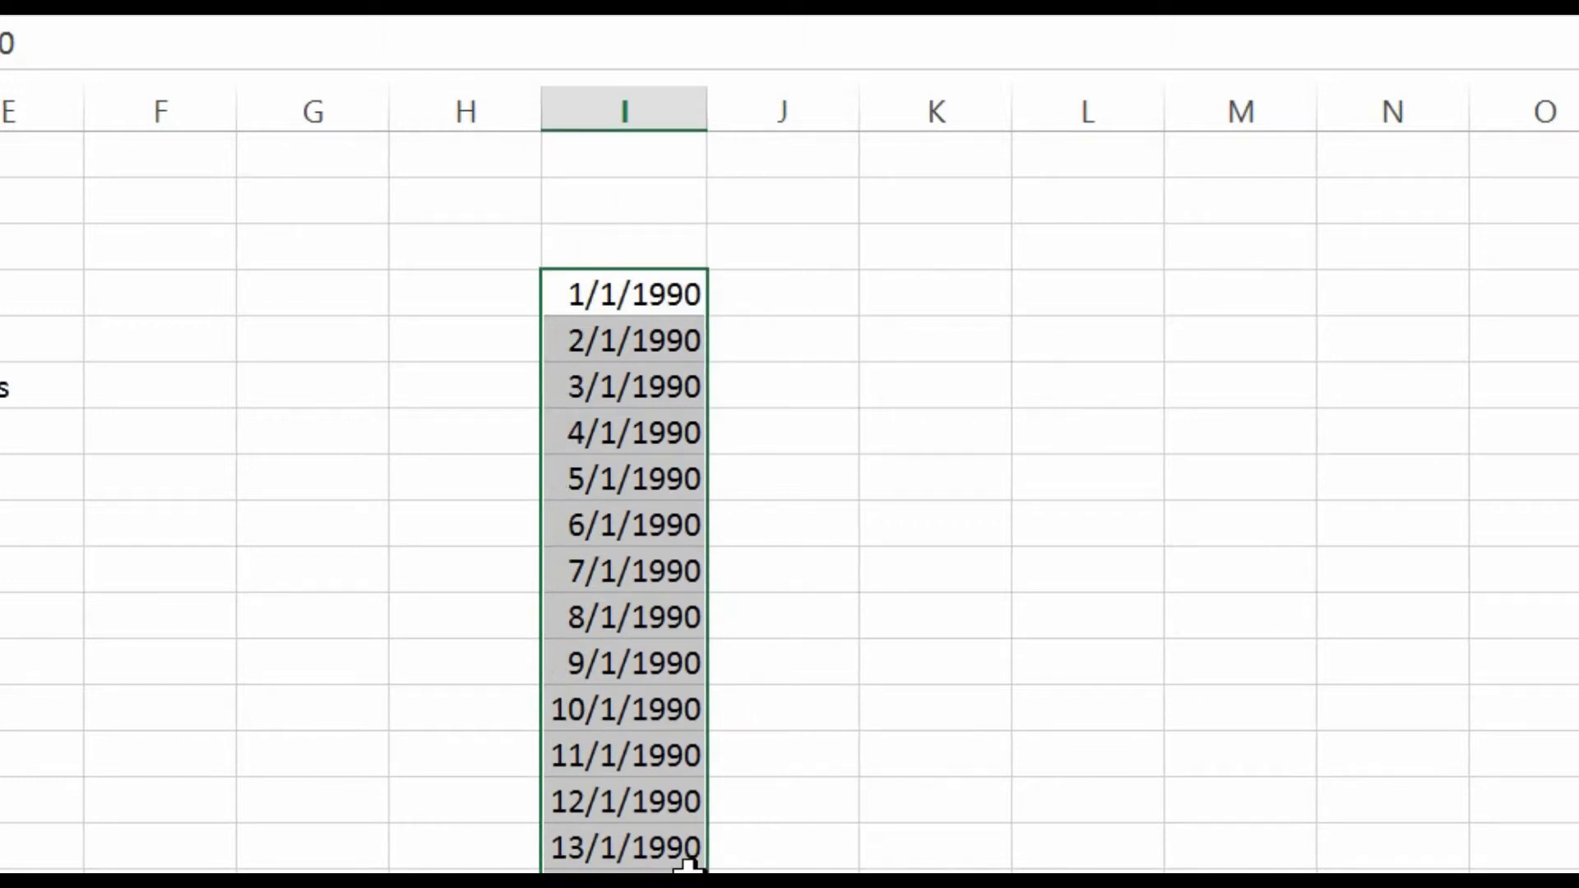
scroll(687, 863, "down", 12)
scroll(651, 855, "down", 5)
scroll(651, 855, "up", 16)
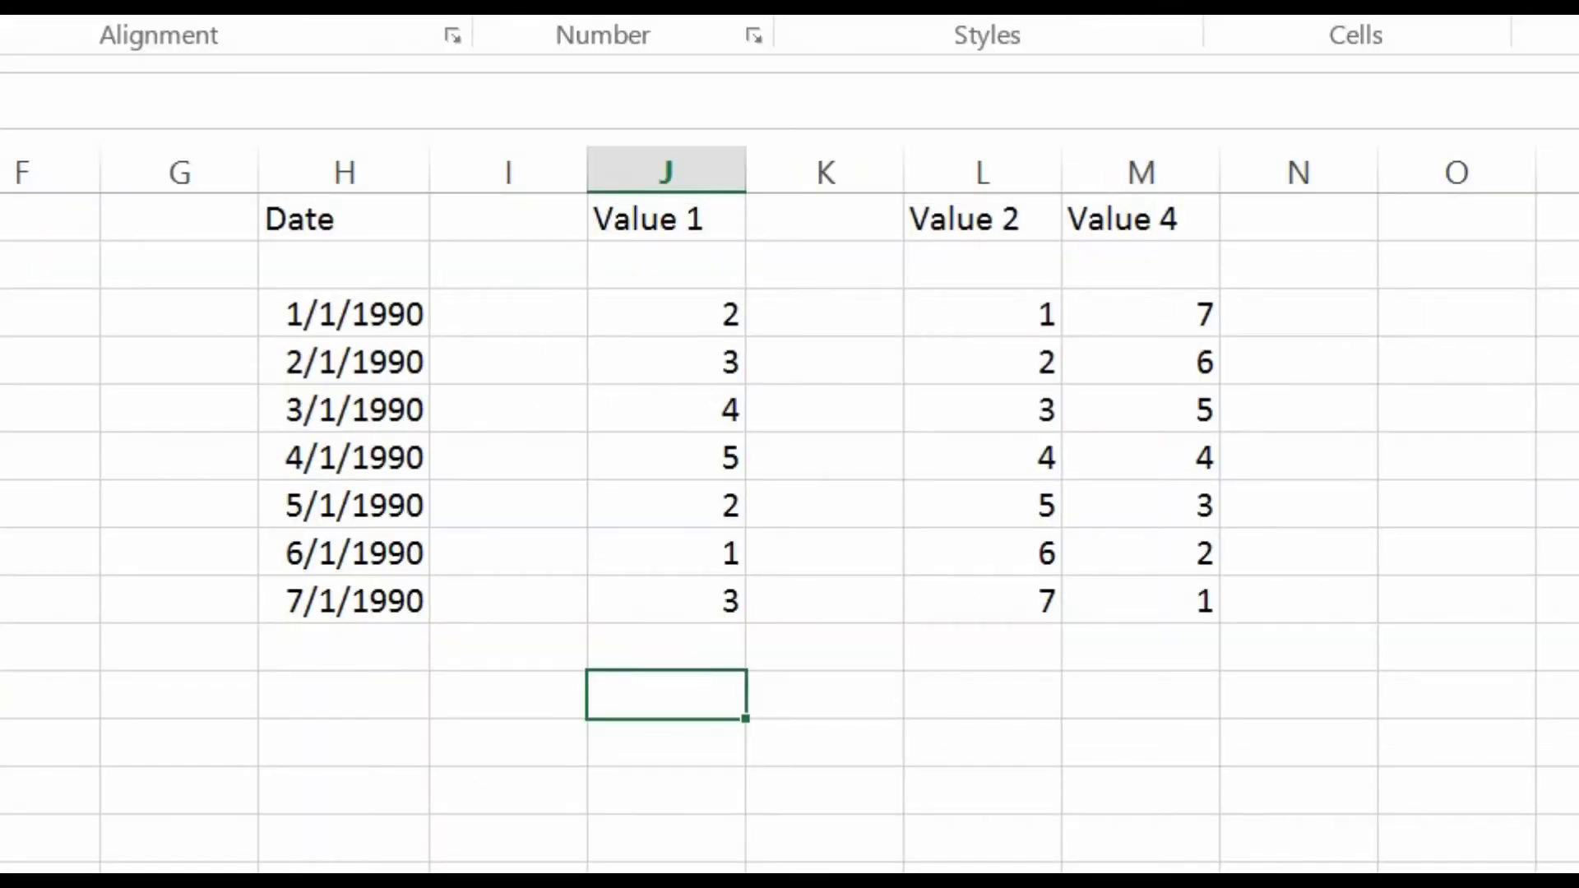
Step: Try selecting the Value 2 column and the Value 4 column one at a time
left_click(1230, 863)
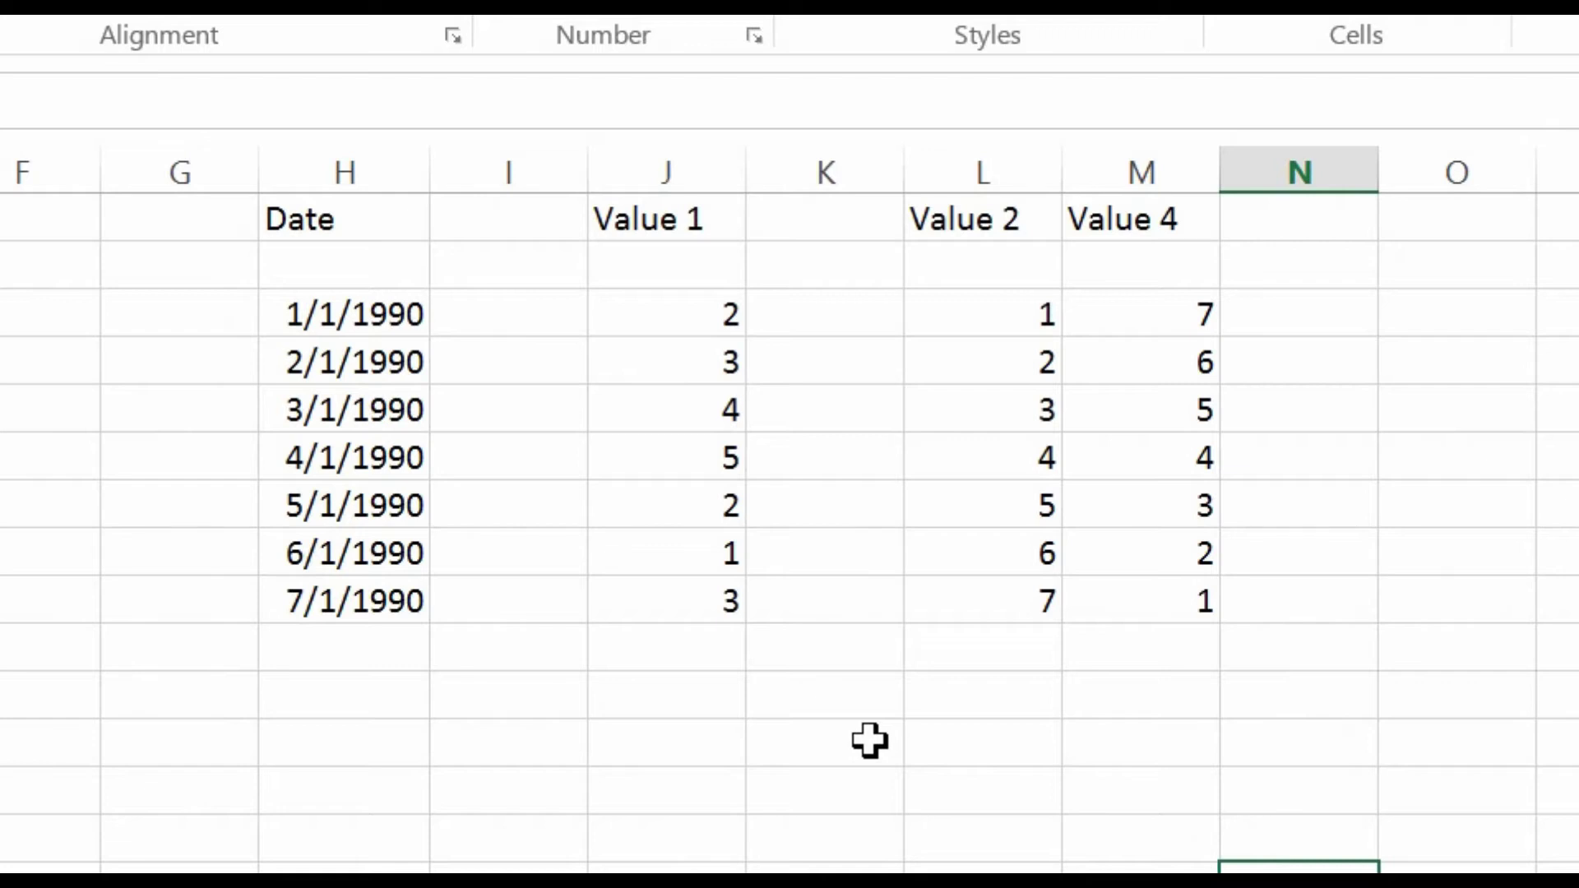
left_click(1022, 148)
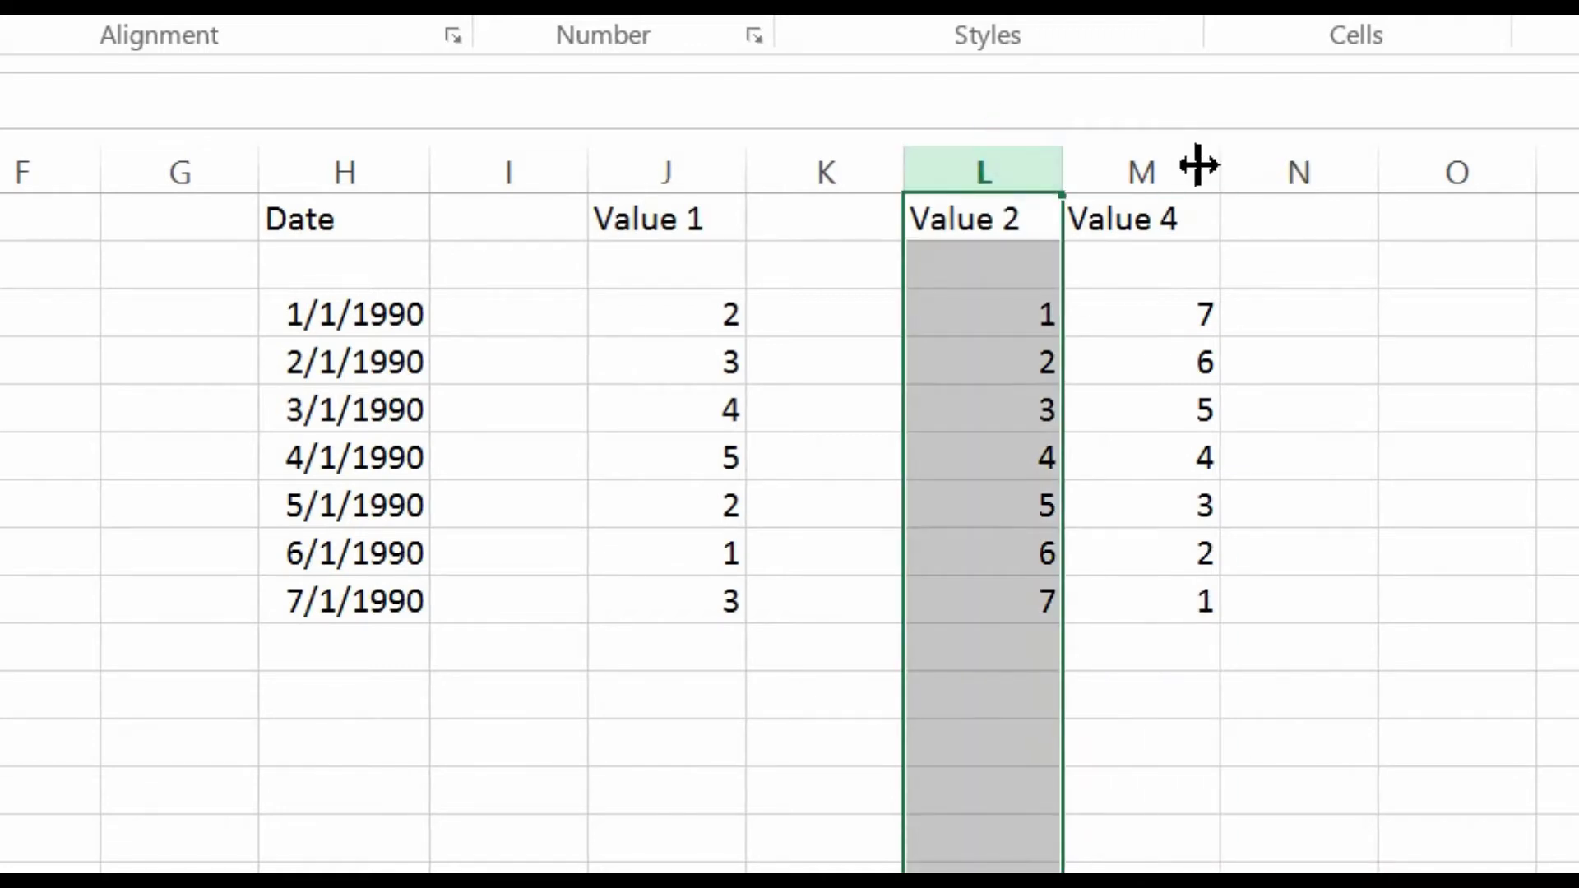
left_click(1195, 153)
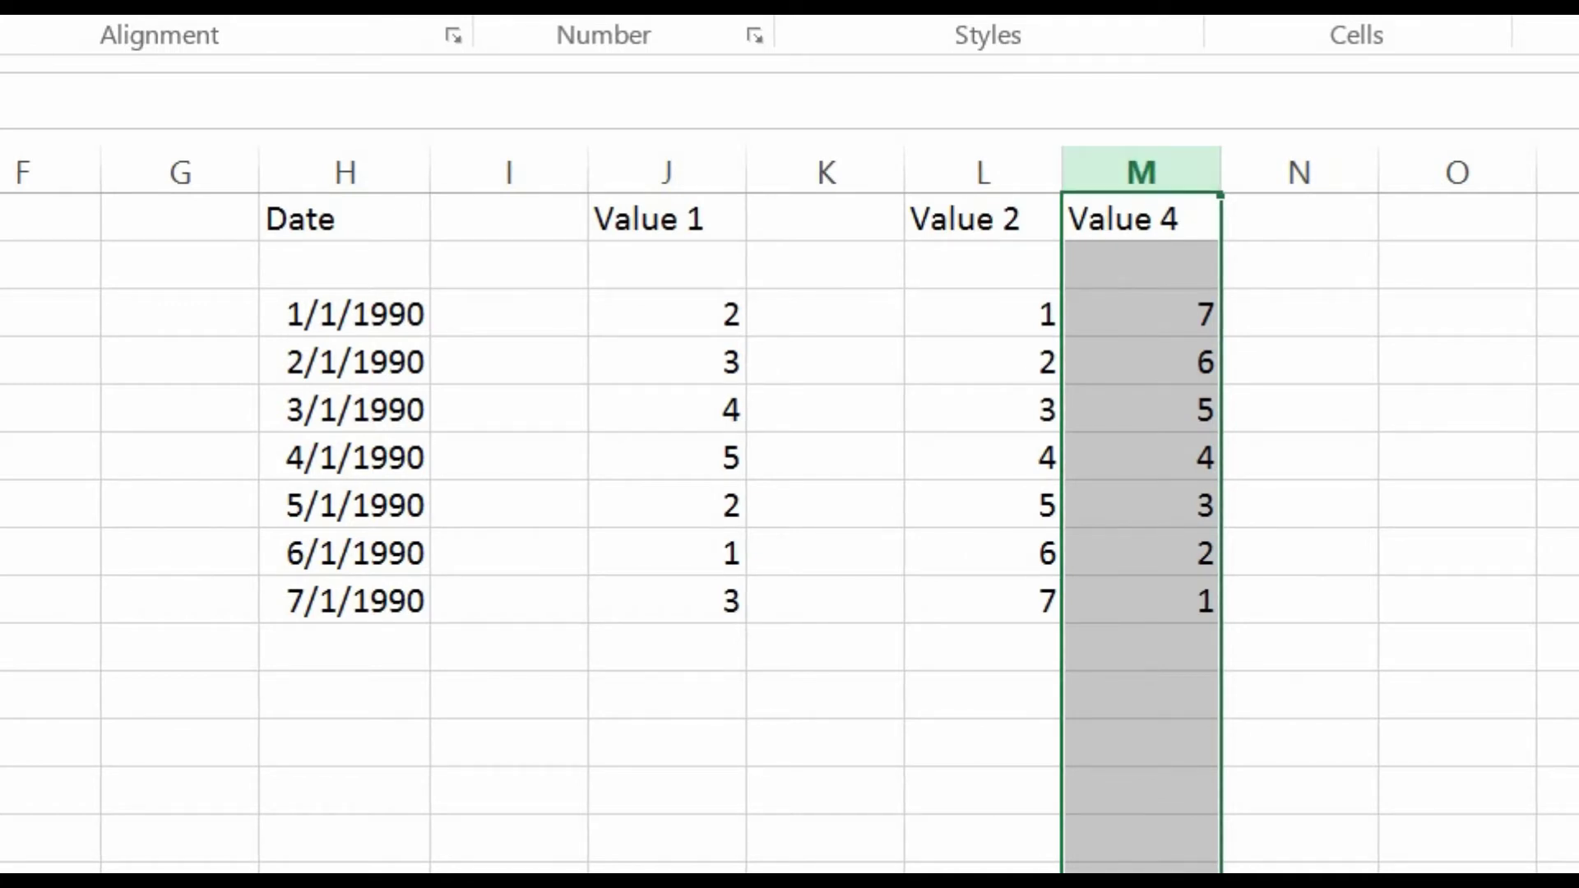
left_click(340, 601)
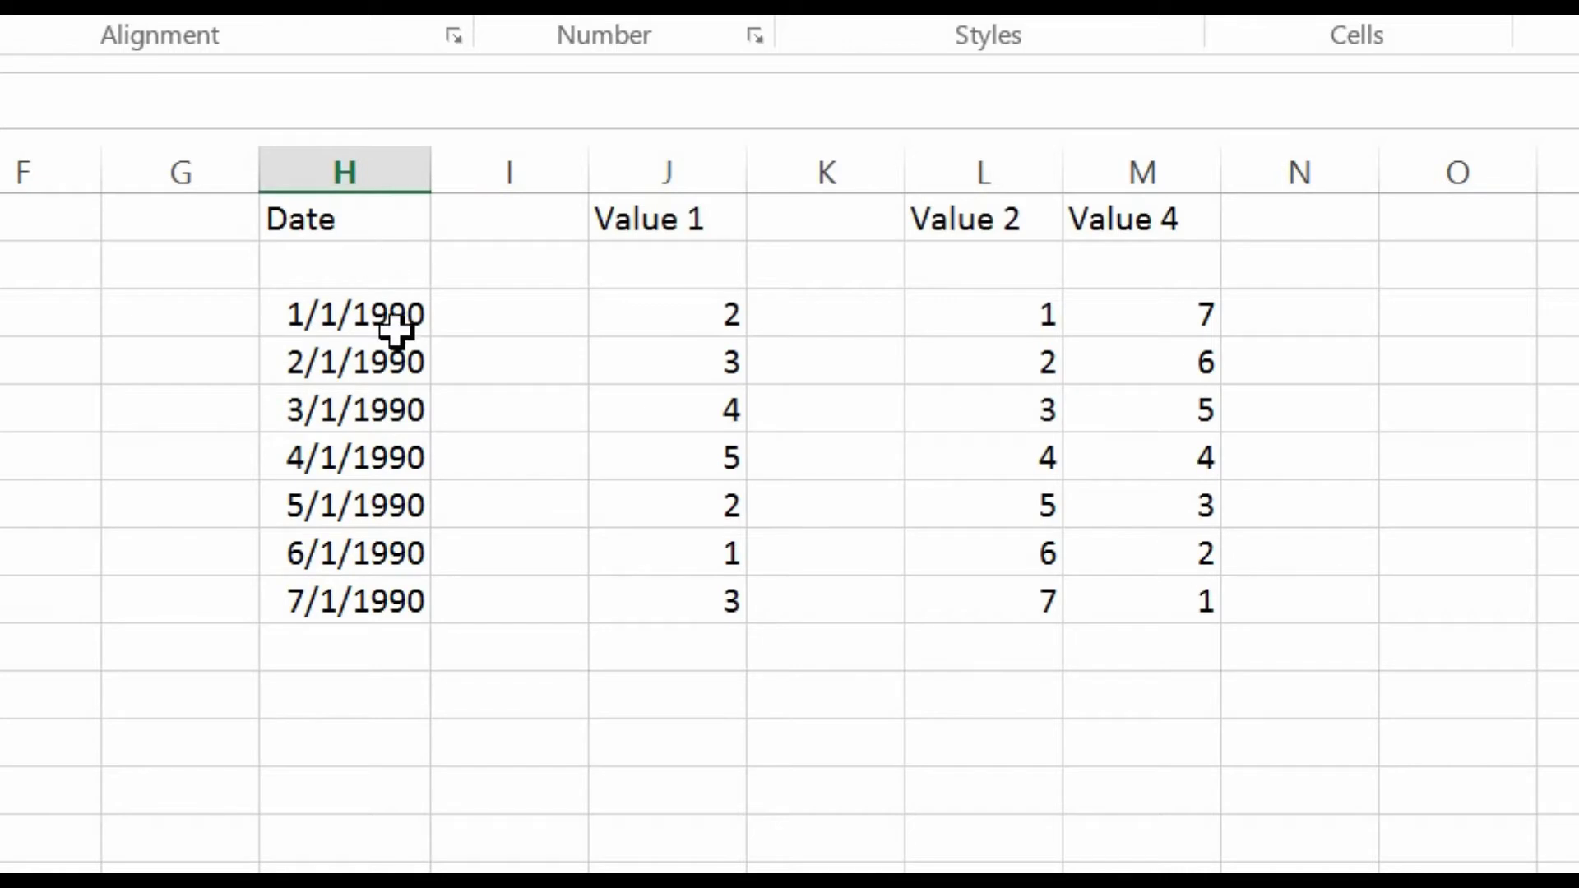
Step: Select the Date, Value 1, Value 2 and Value 4 columns (H, J, L and M) together, leaving out the empty columns between them
left_click(382, 163)
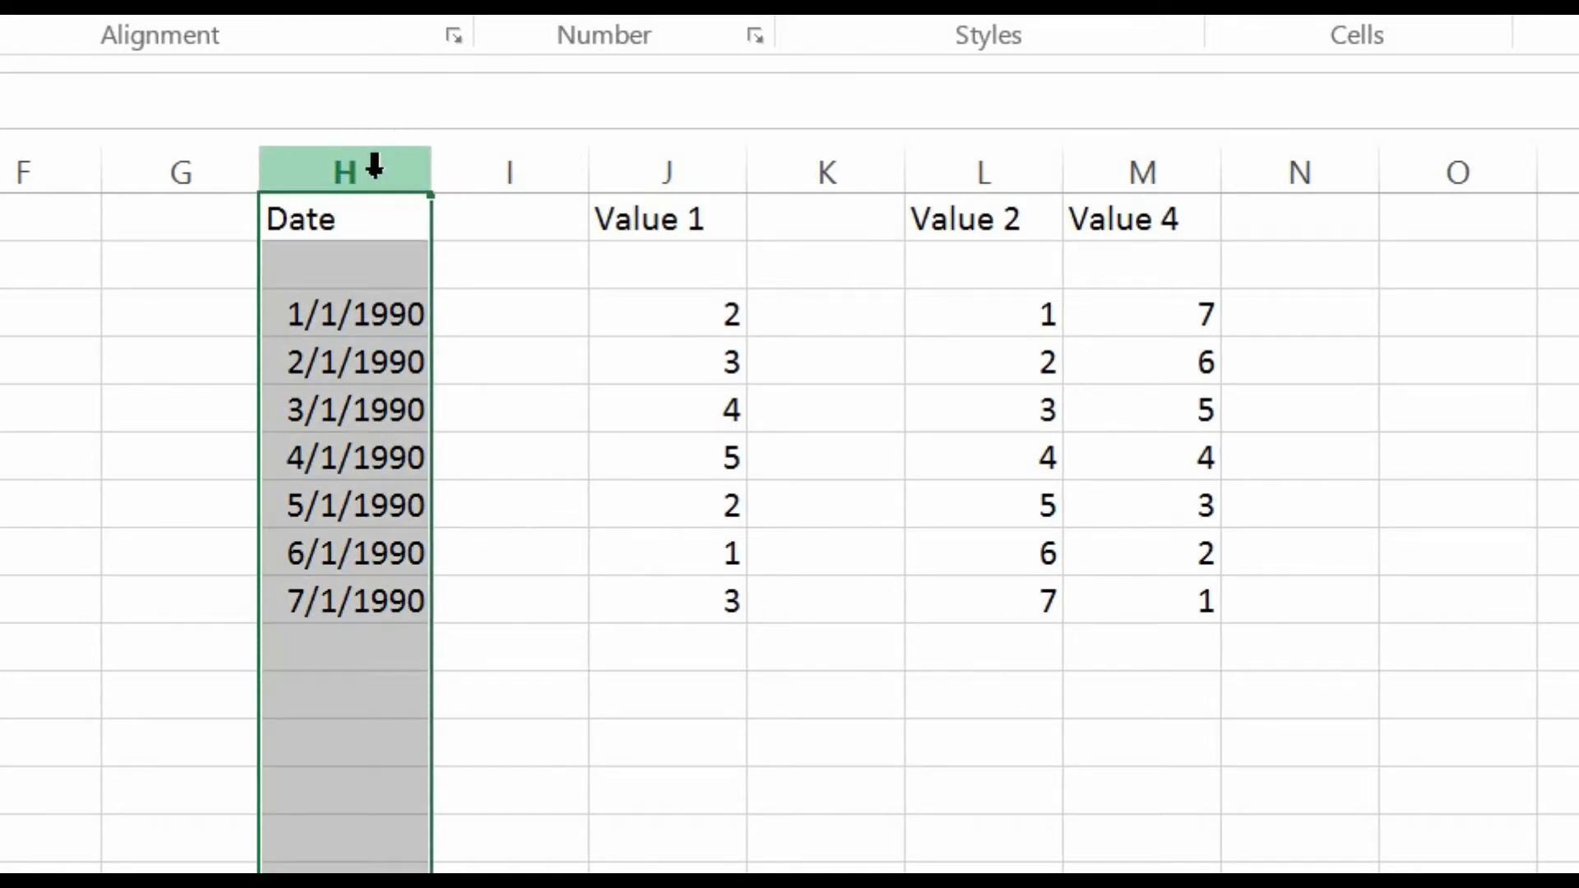
left_click(669, 160, "ctrl")
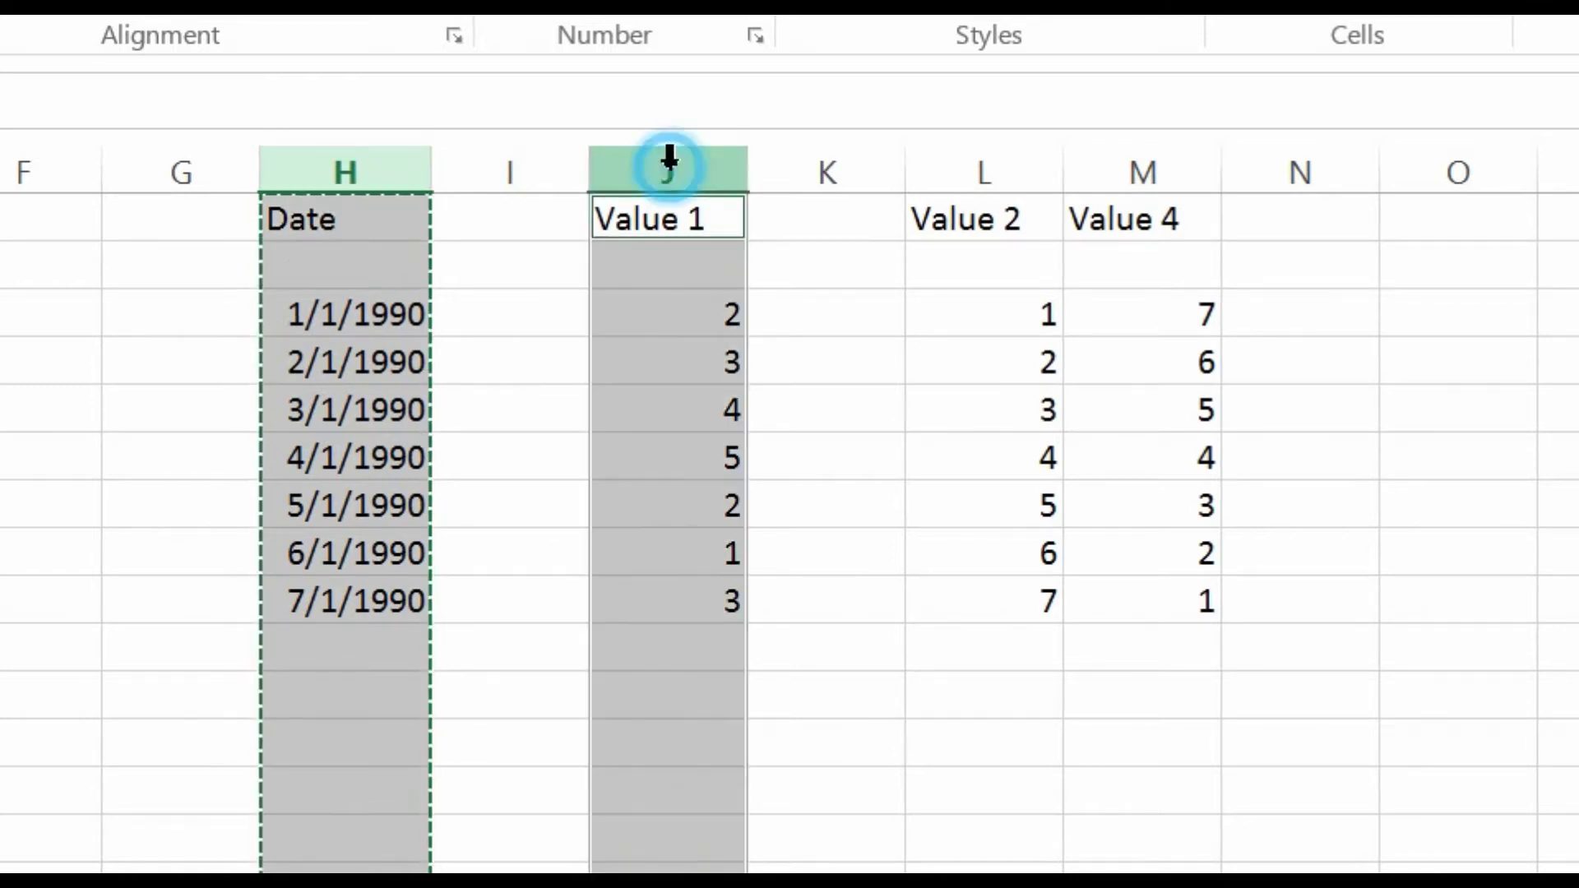
left_click(1000, 163, "ctrl")
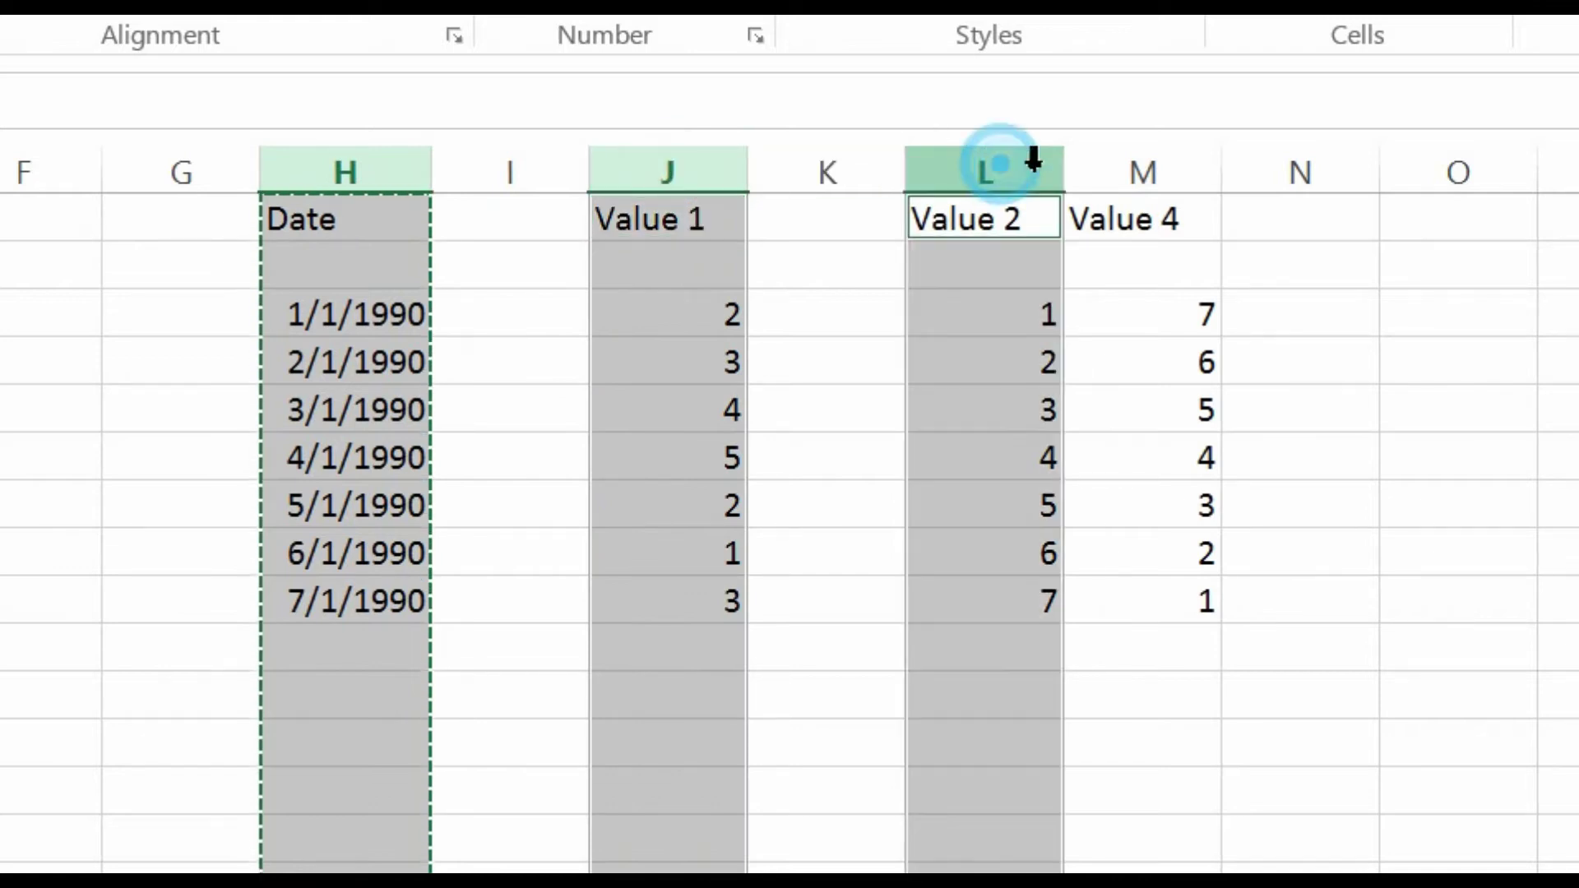
left_click(1142, 157, "ctrl")
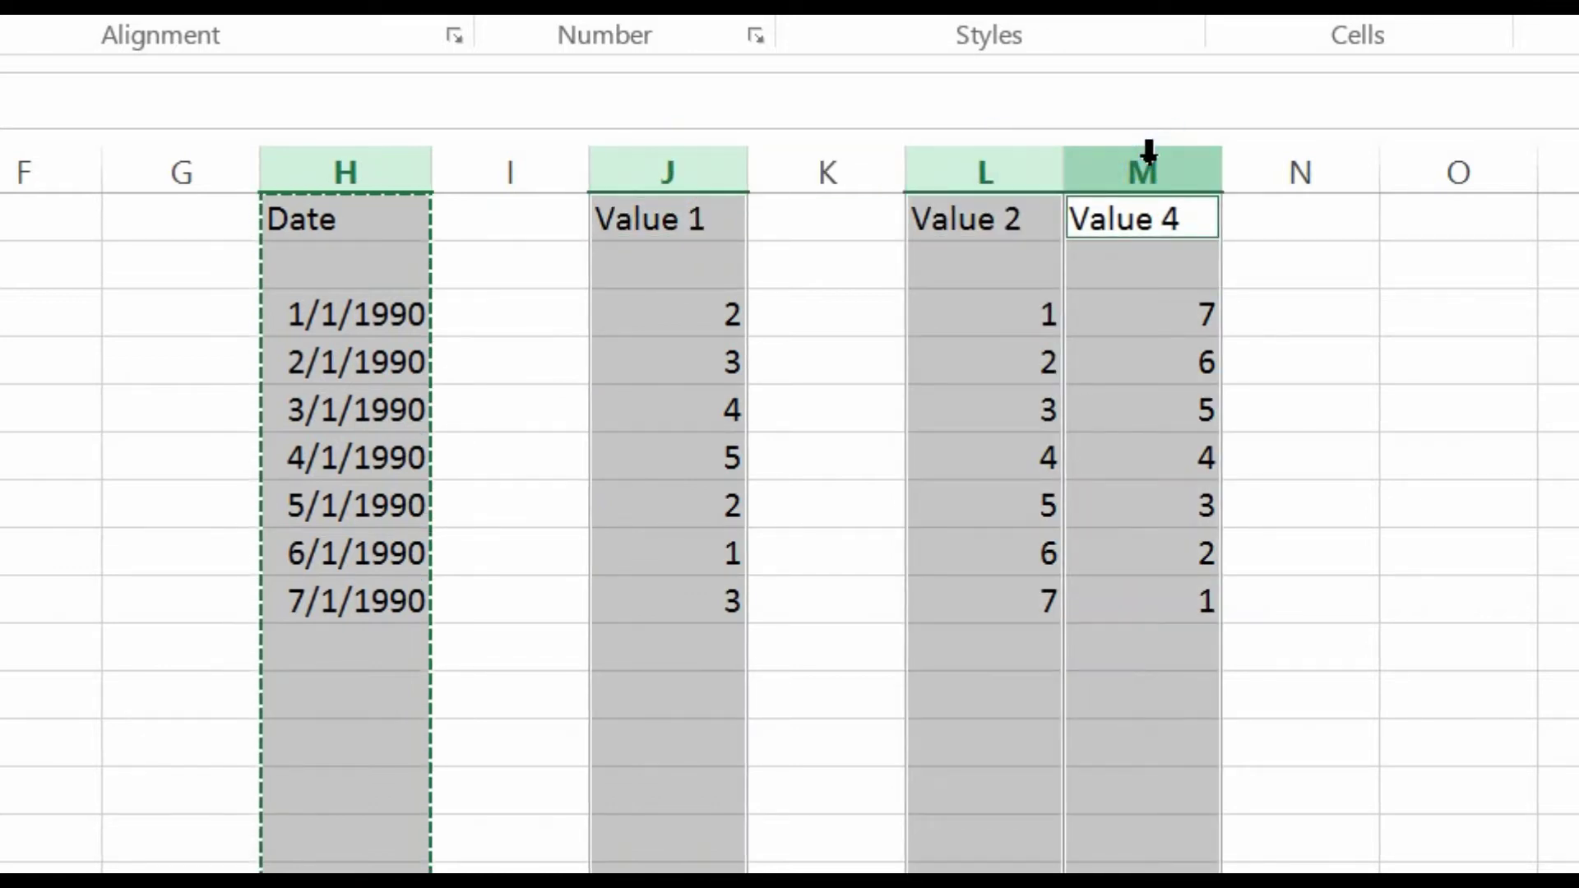
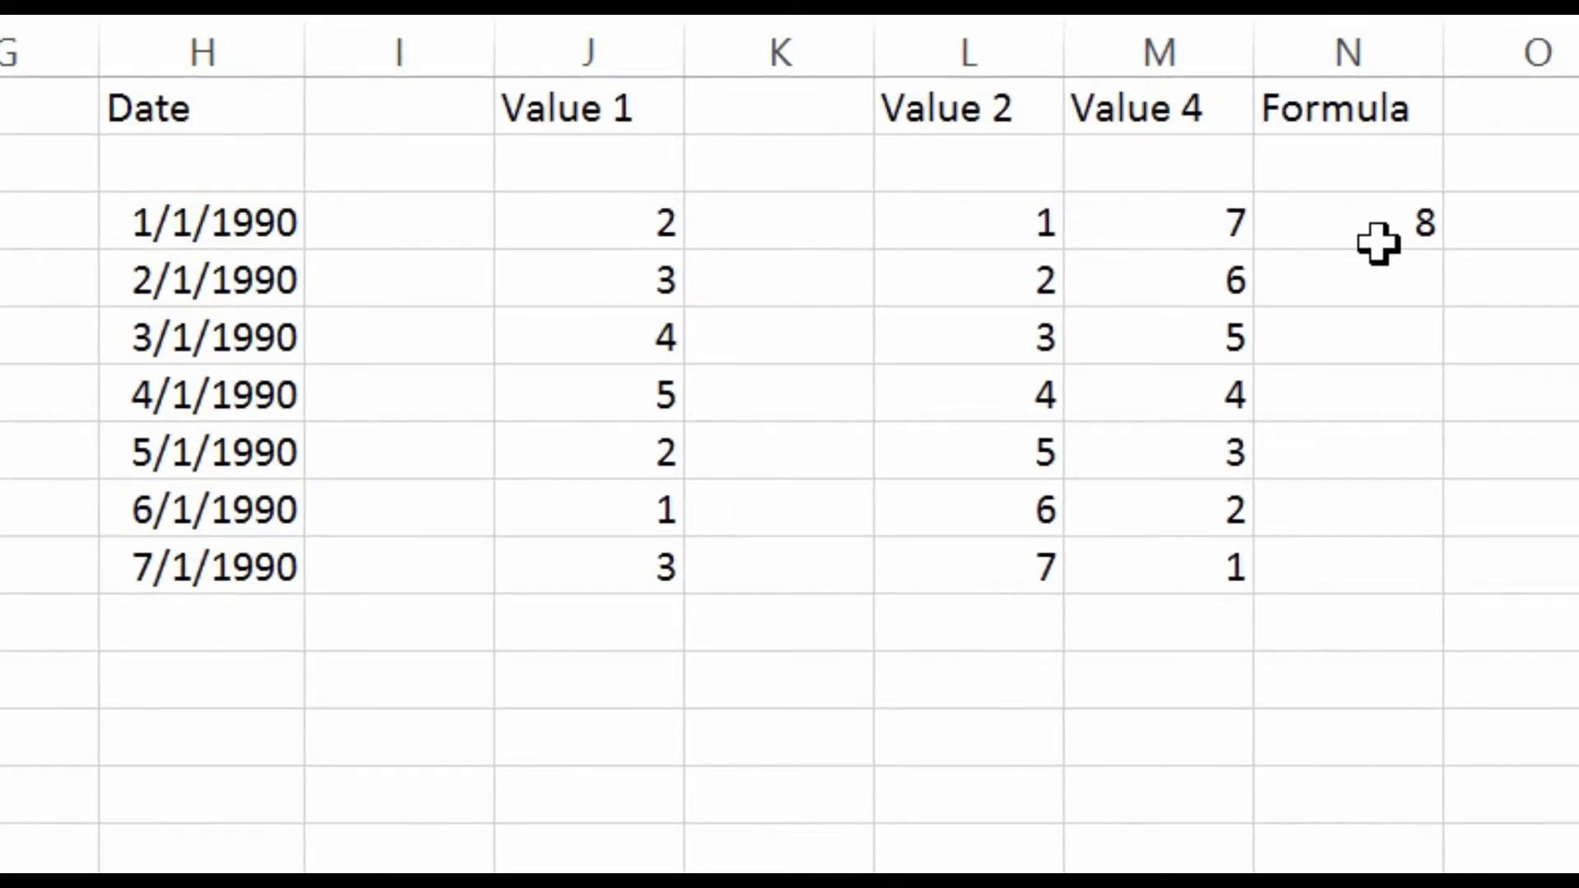
Step: Examine the formula in N3 together with the row 3 cells under Value 2 and Value 4
left_click(1395, 224)
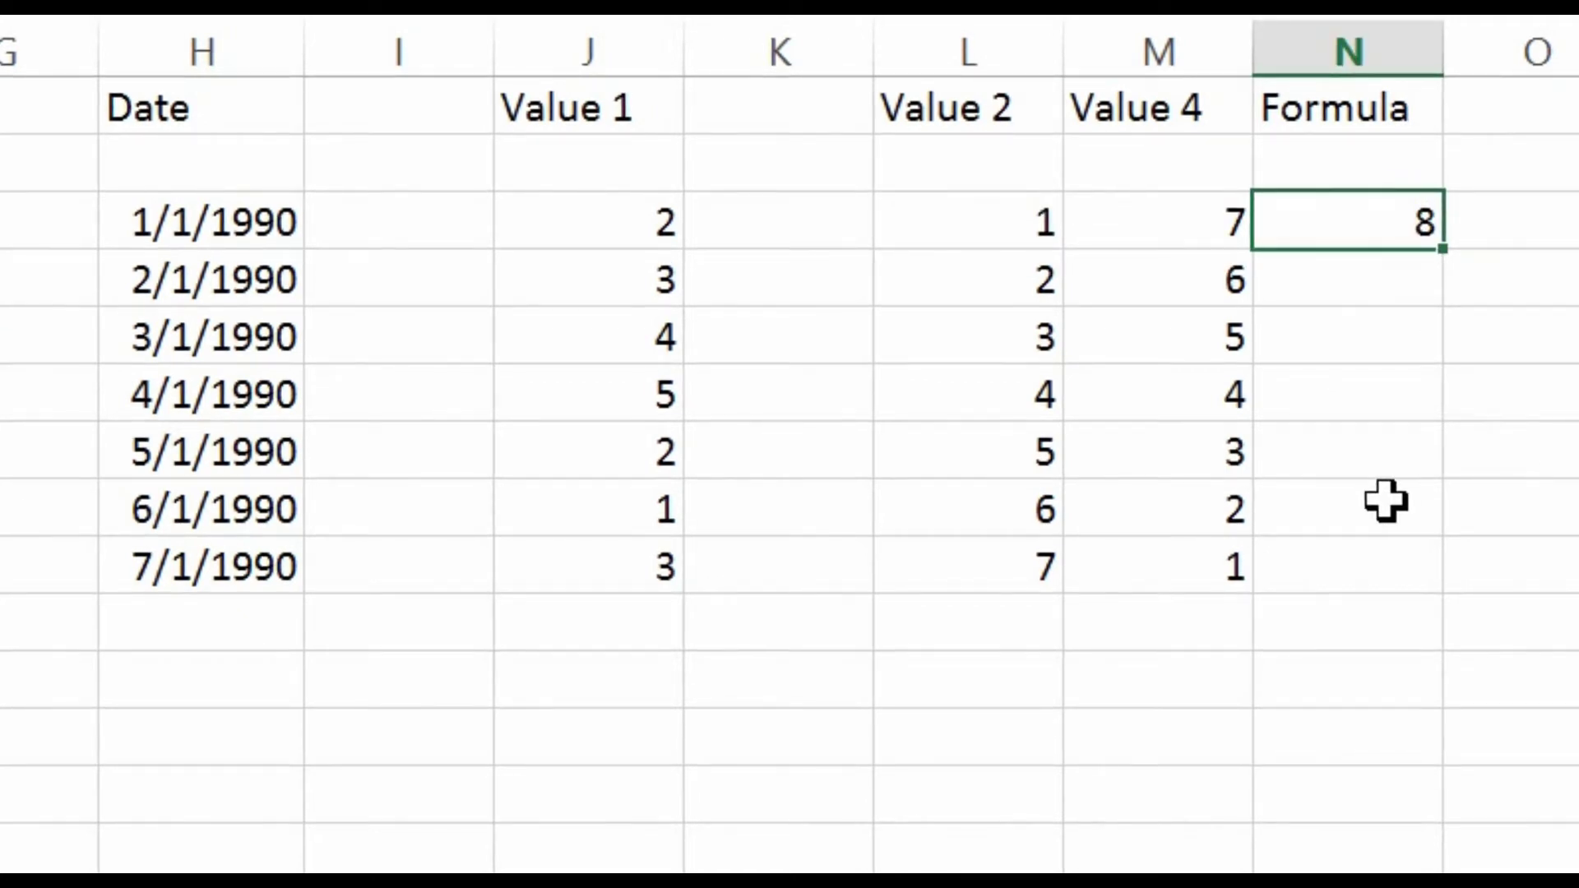
key("Down")
key("Down")
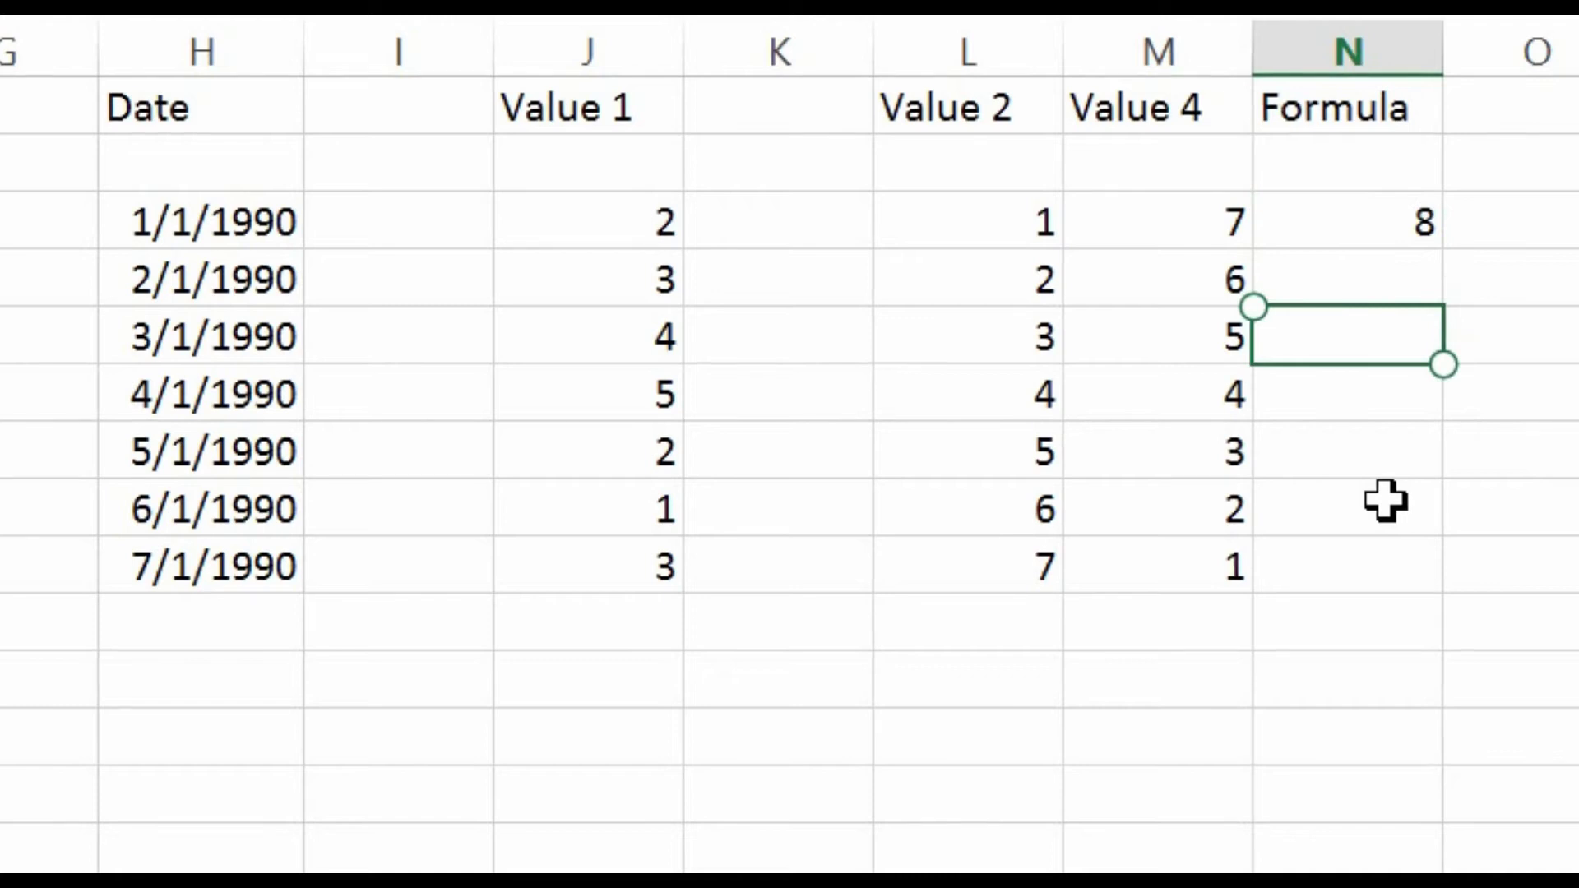
key("Up")
key("Up")
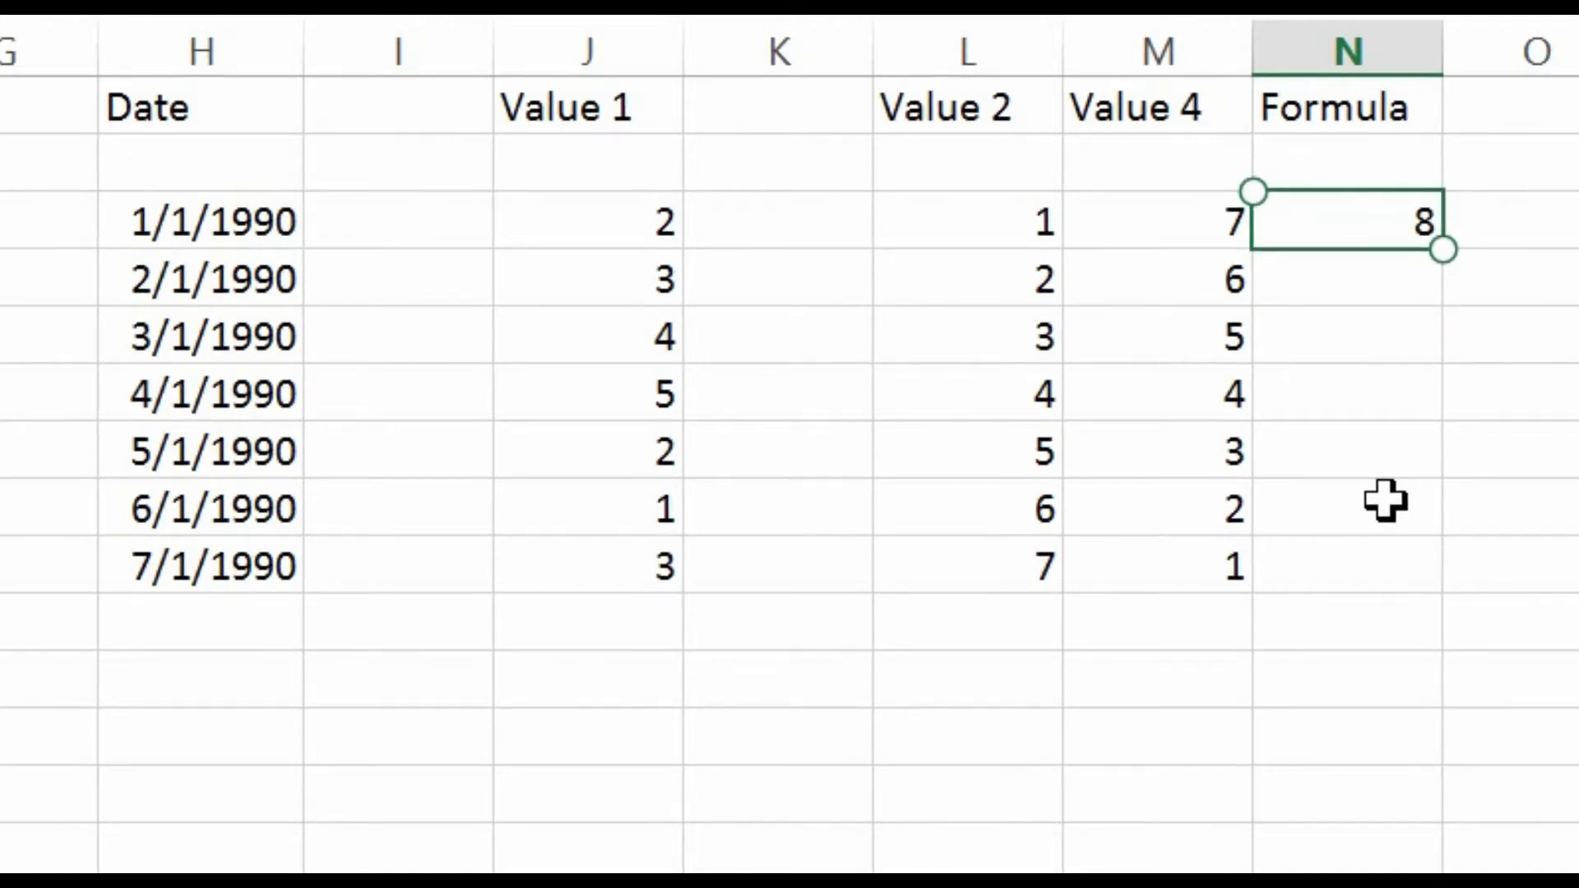
left_click(1550, 493)
left_click(1289, 214)
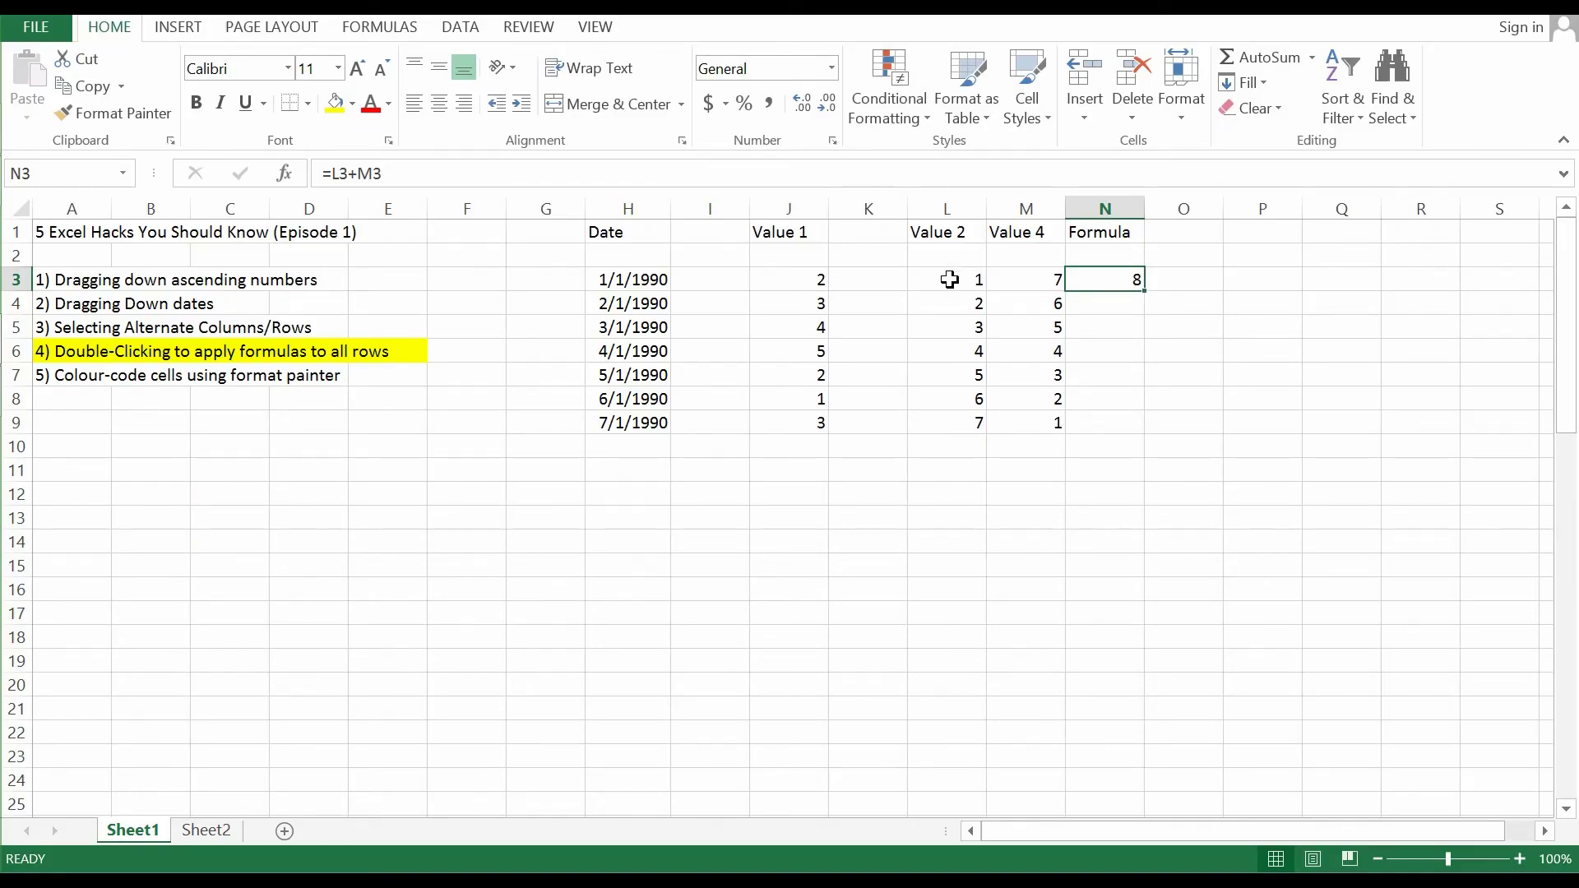
left_click(944, 278)
left_click(1022, 287)
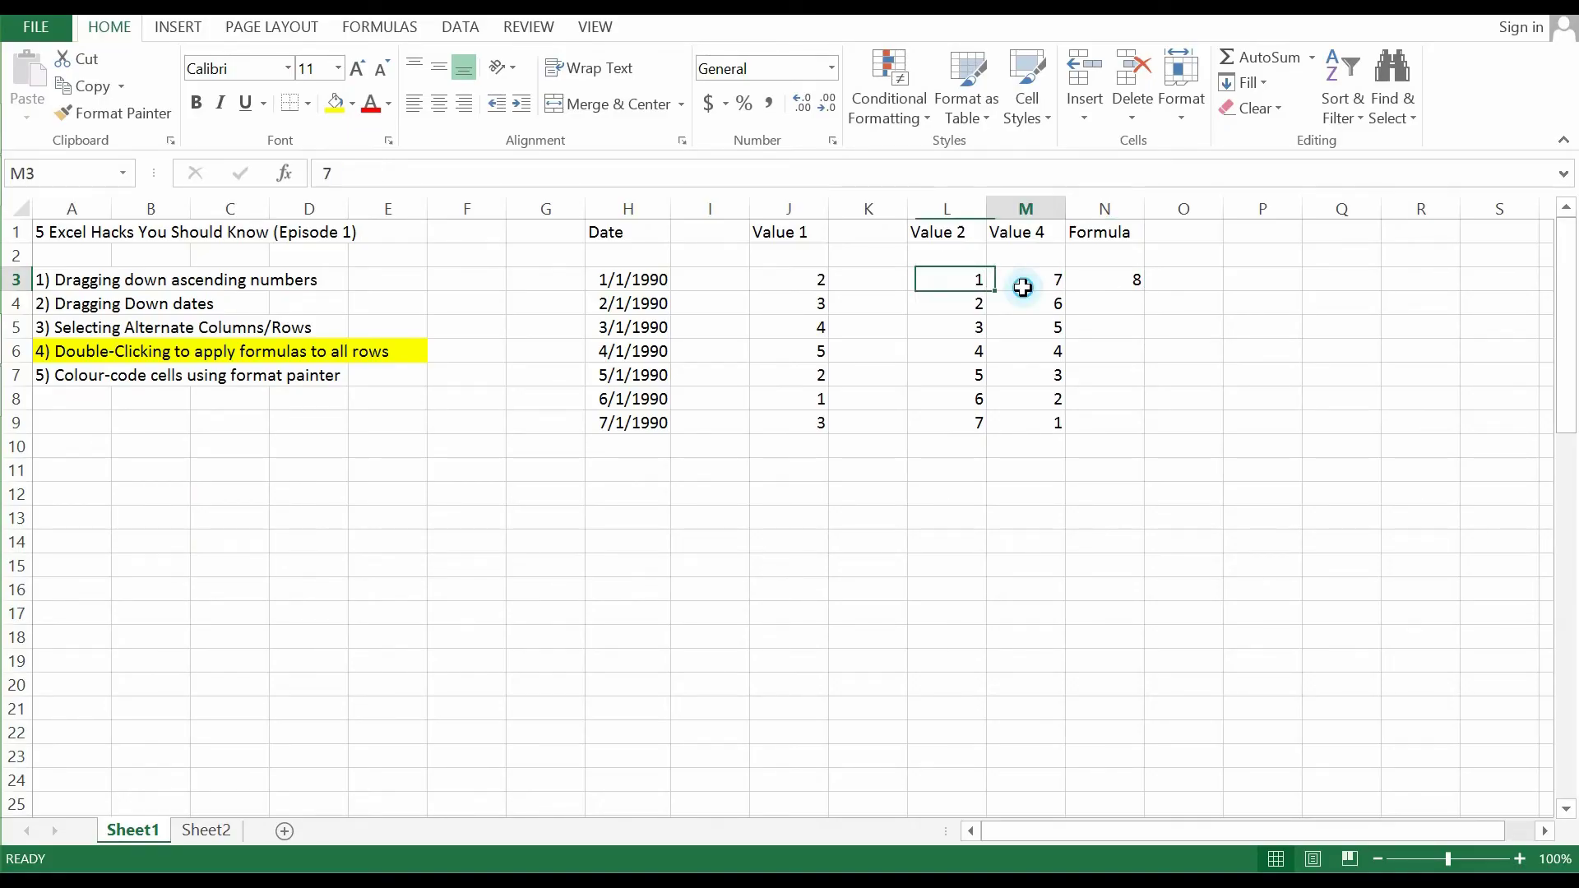
Step: Fill the N3 formula =L3+M3 down the Formula column through N9
left_click(1126, 282)
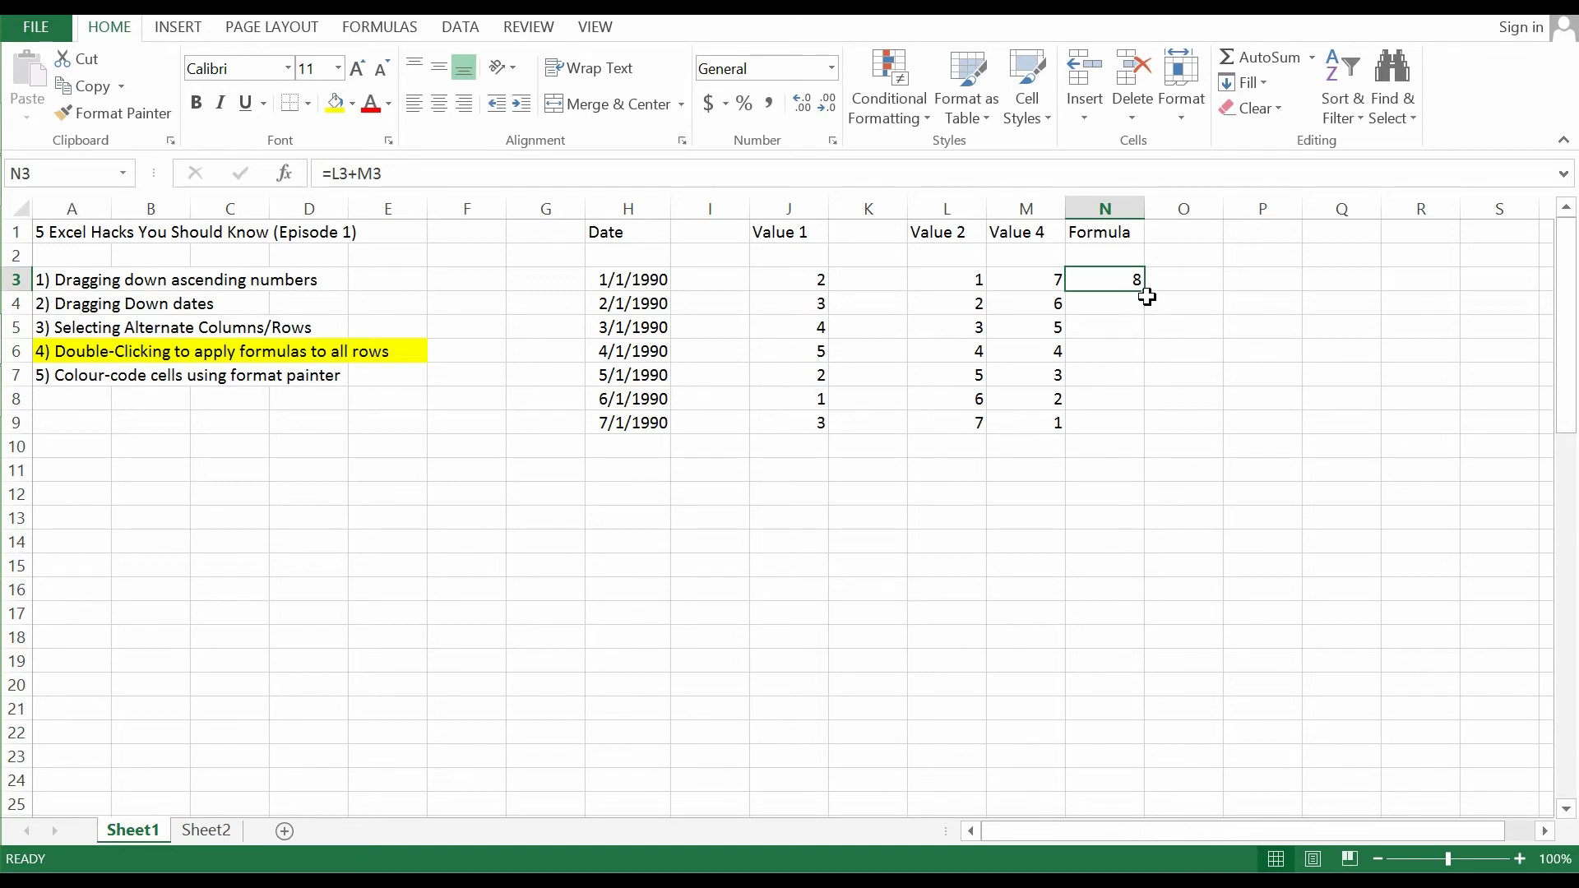
double_click(1143, 292)
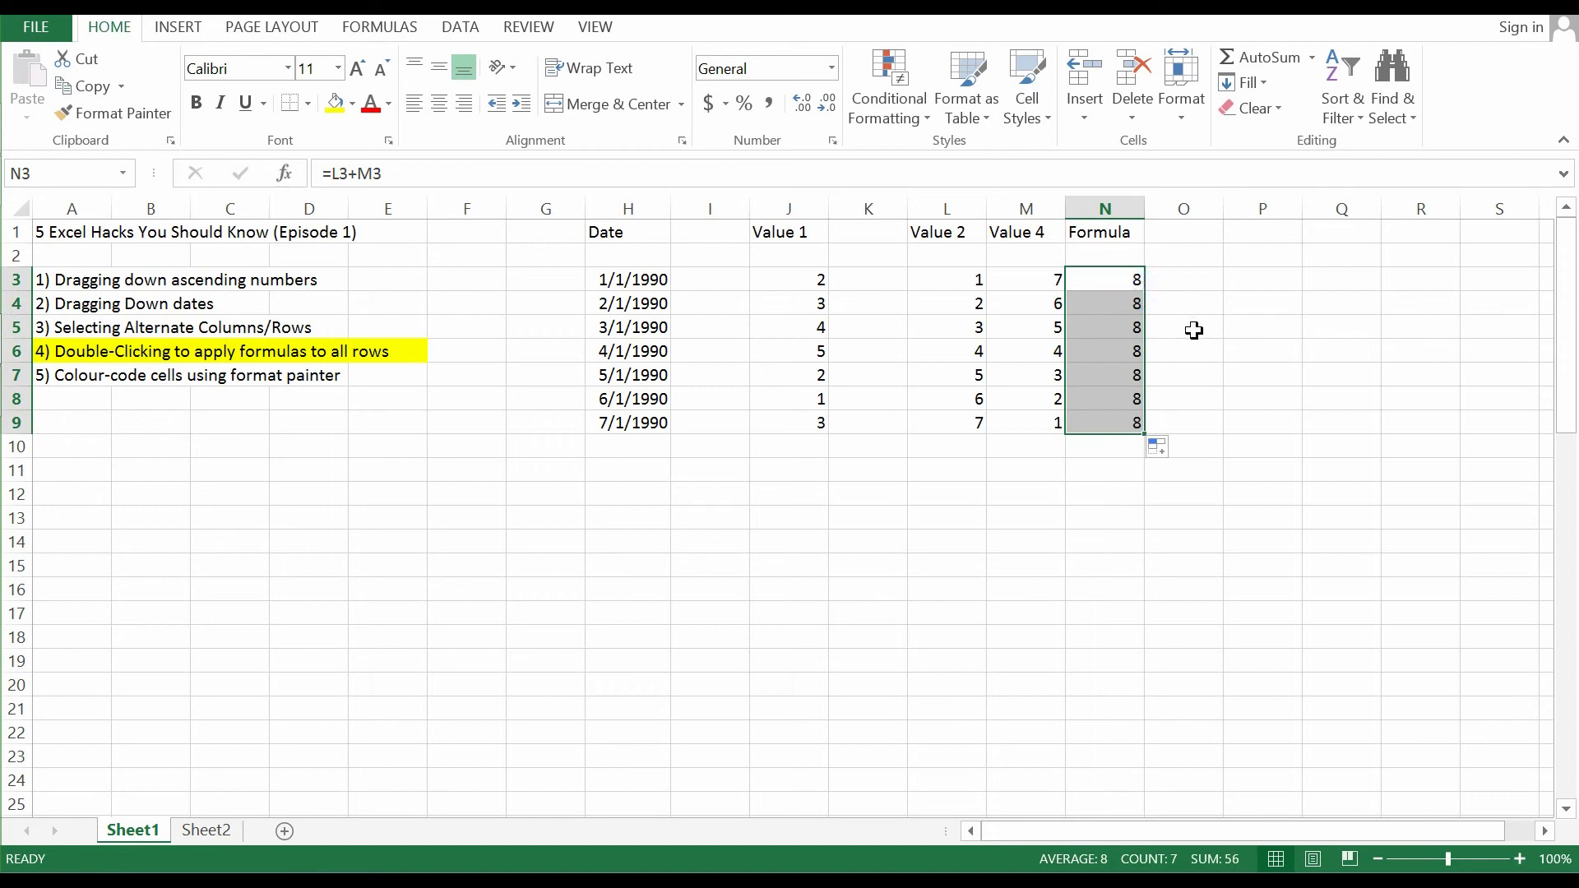
Step: Check the copied formulas in N4, N5 and N6 against the Value 2 and Value 4 cells in their rows
left_click(1123, 298)
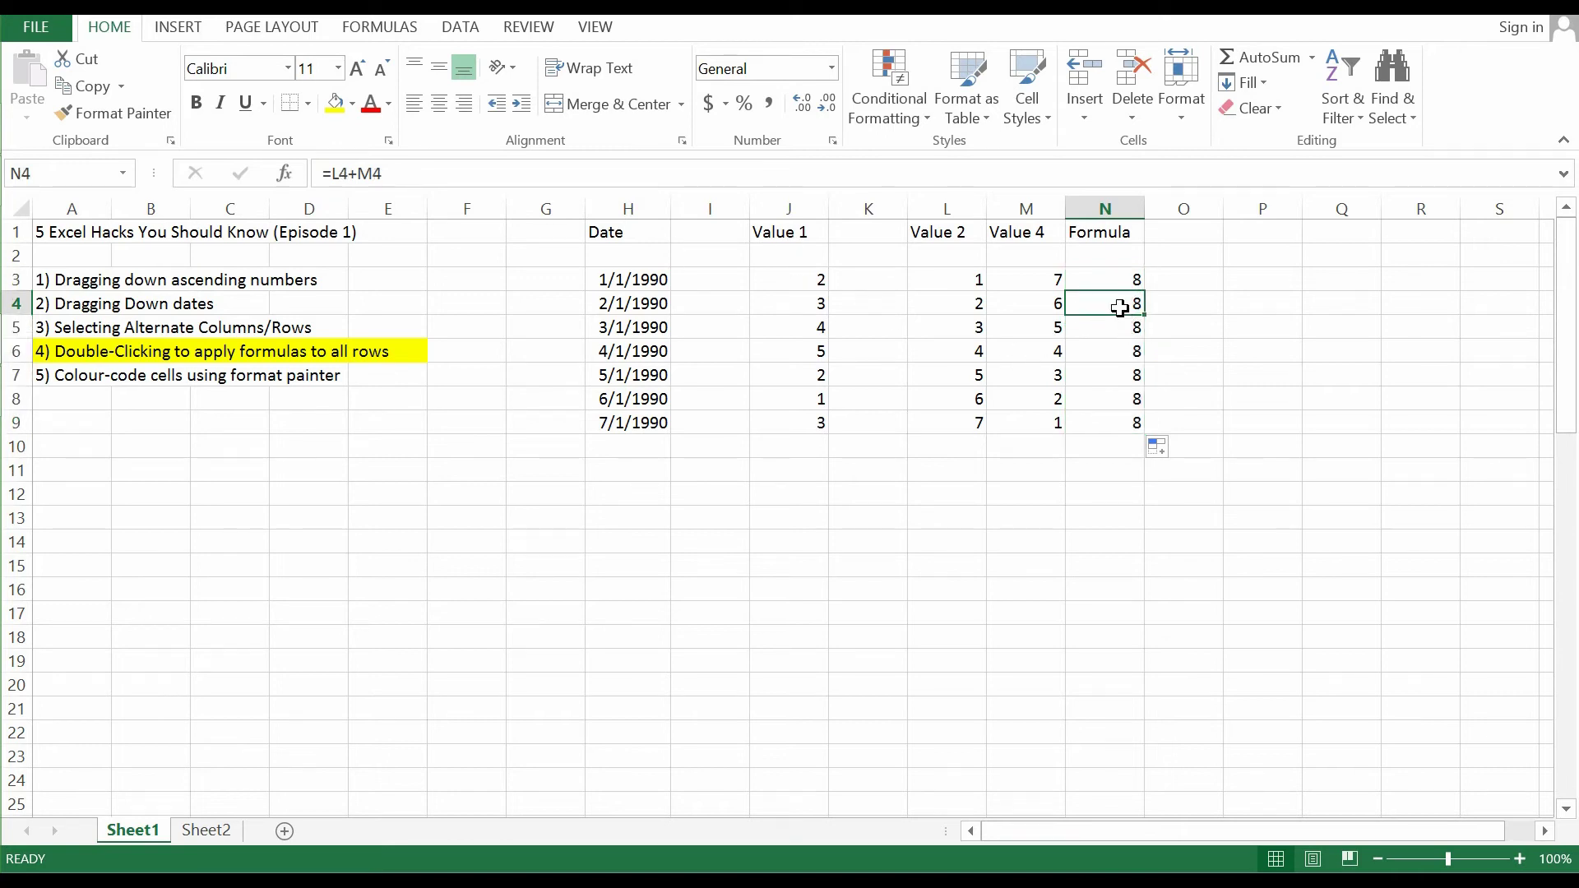
left_click(975, 303)
left_click(1016, 309)
left_click(1100, 335)
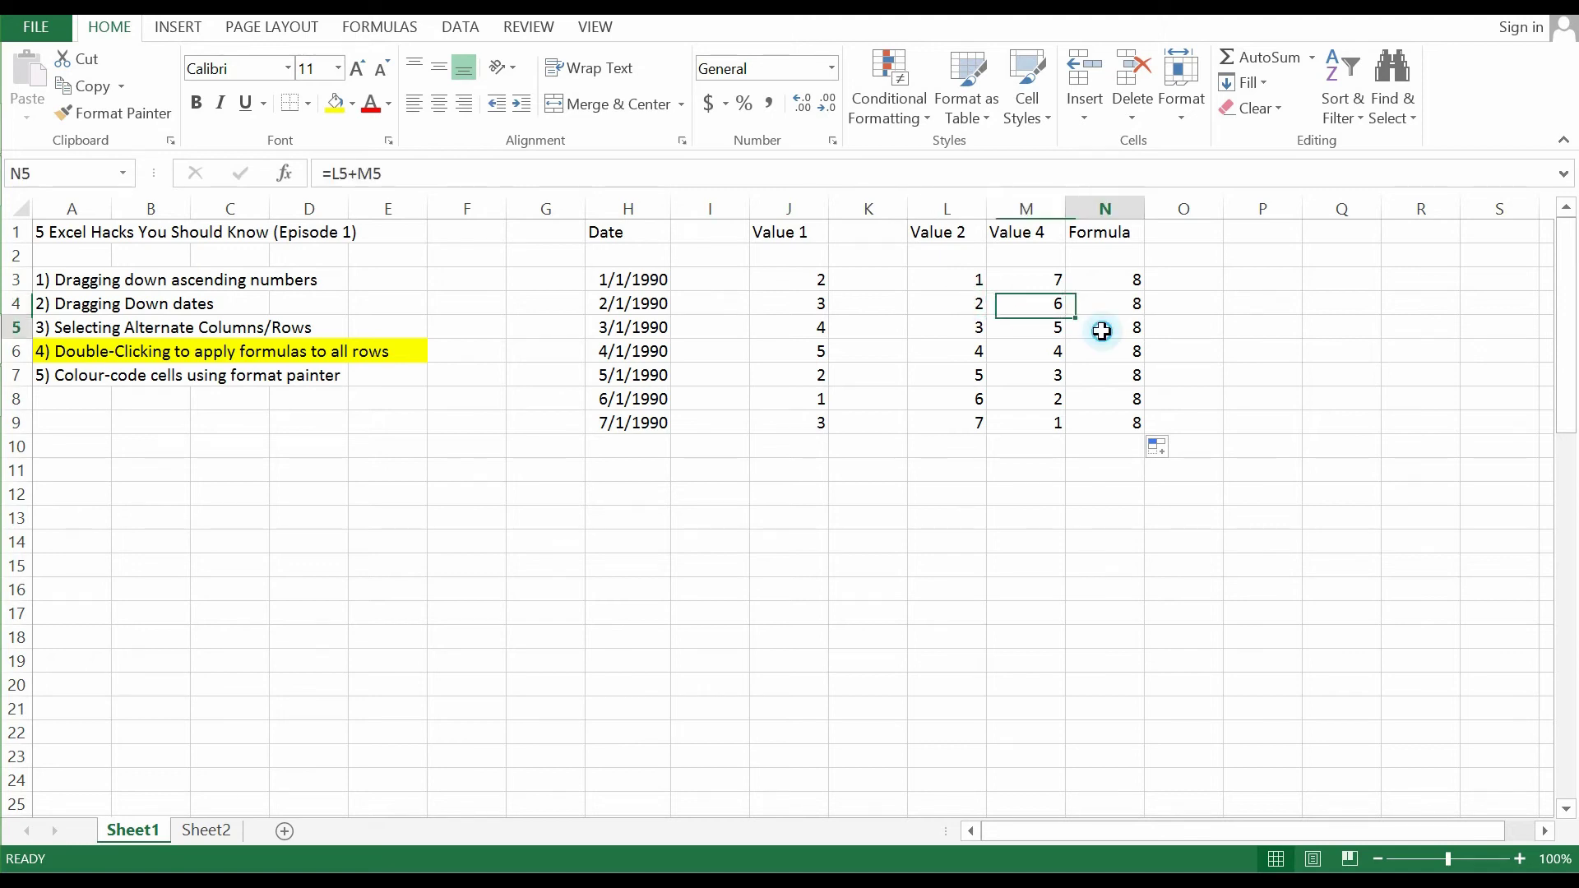
left_click(959, 326)
left_click(1021, 326)
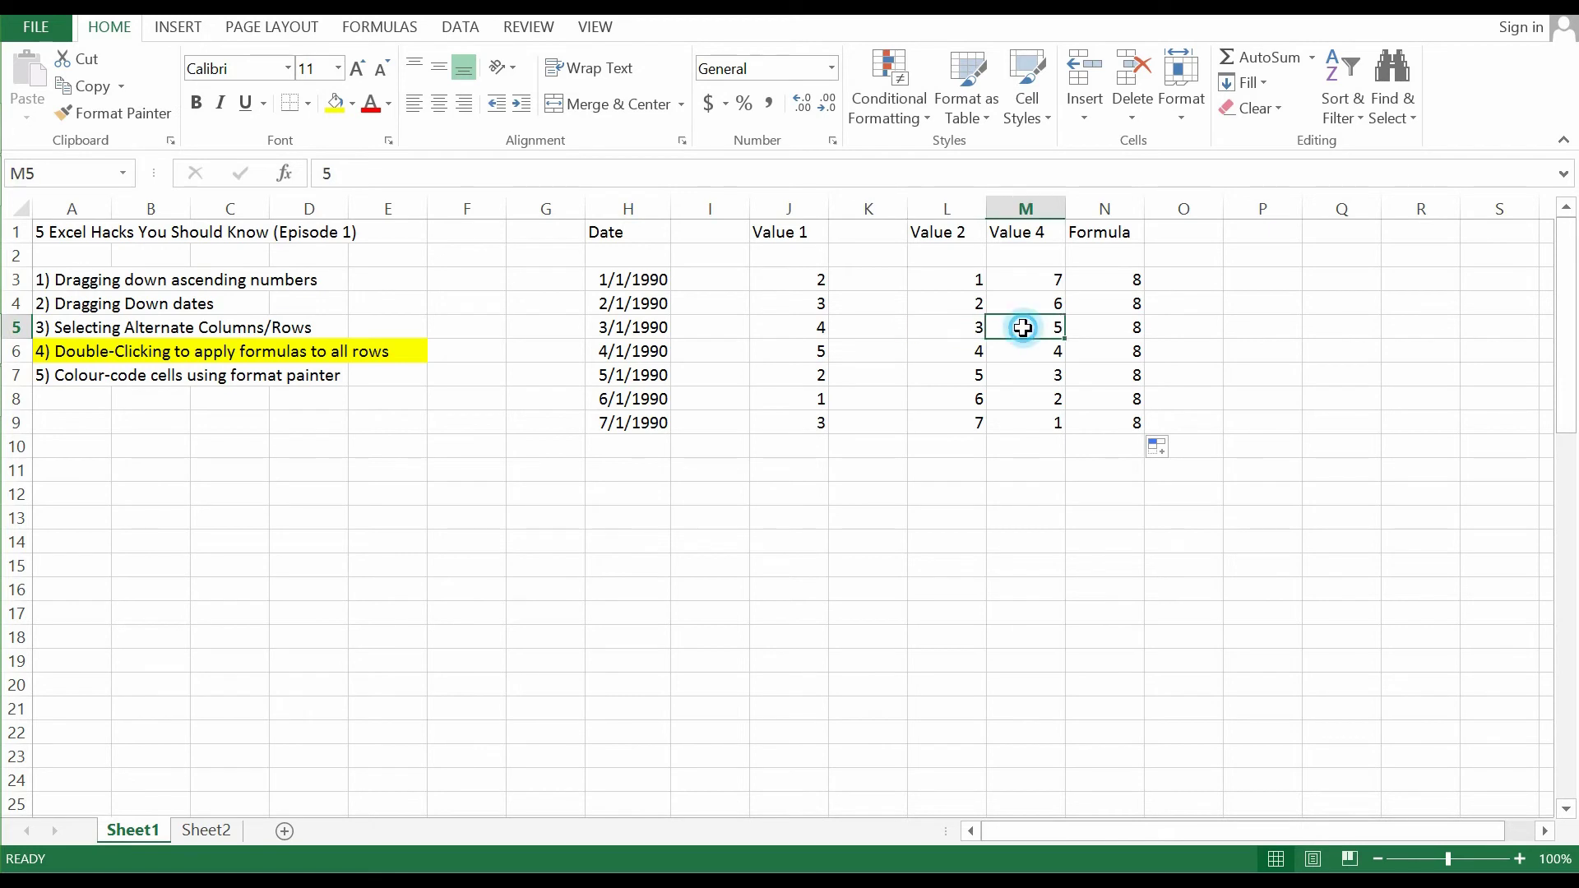
left_click(1110, 349)
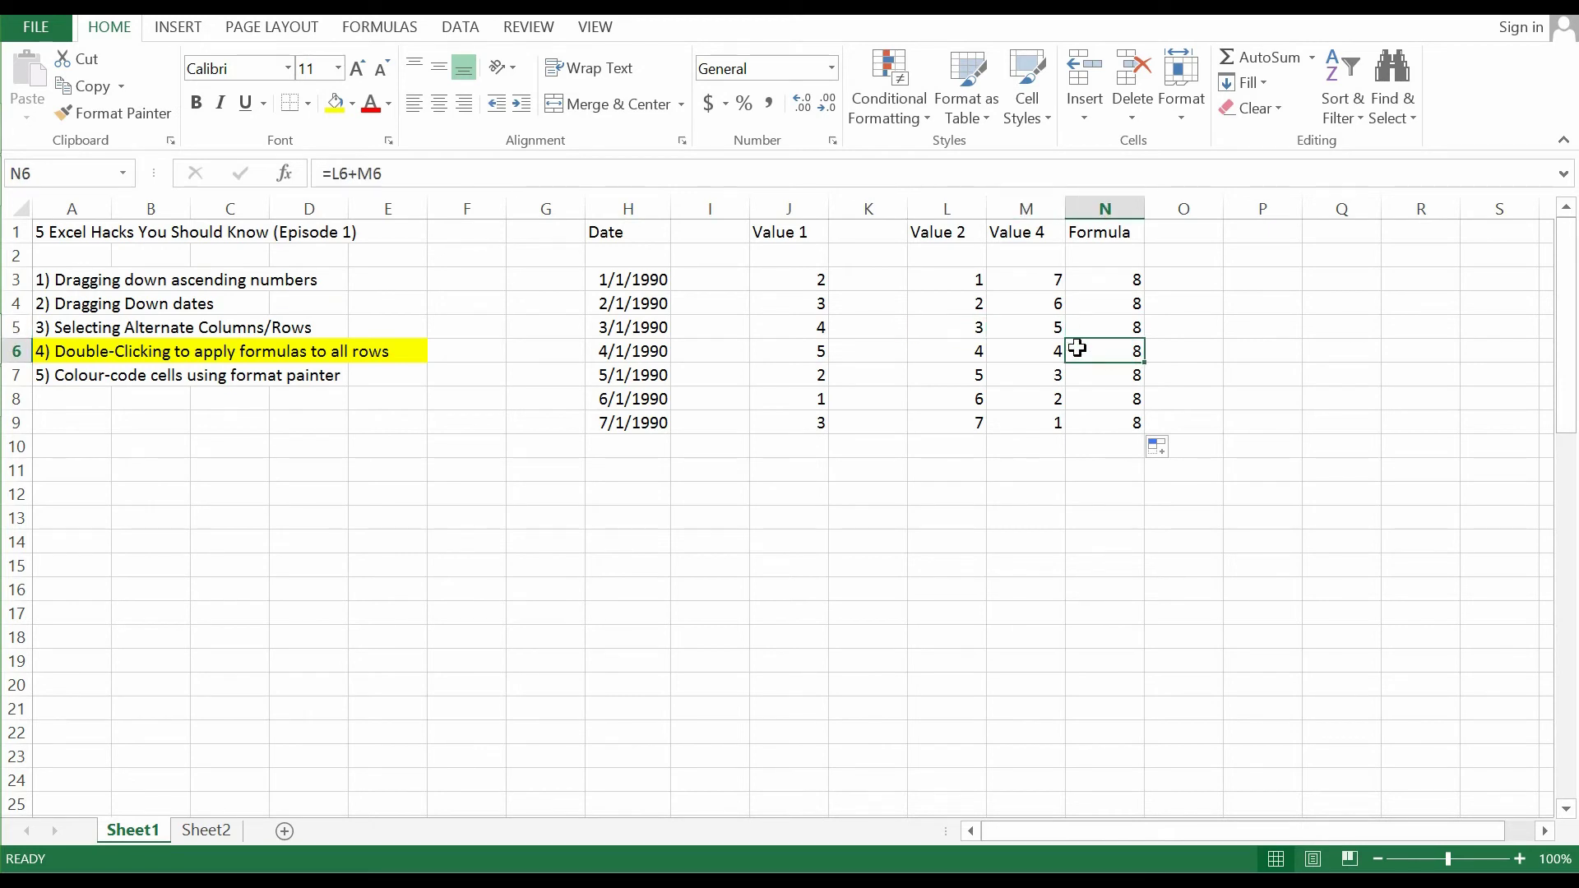
left_click(968, 350)
left_click(1033, 354)
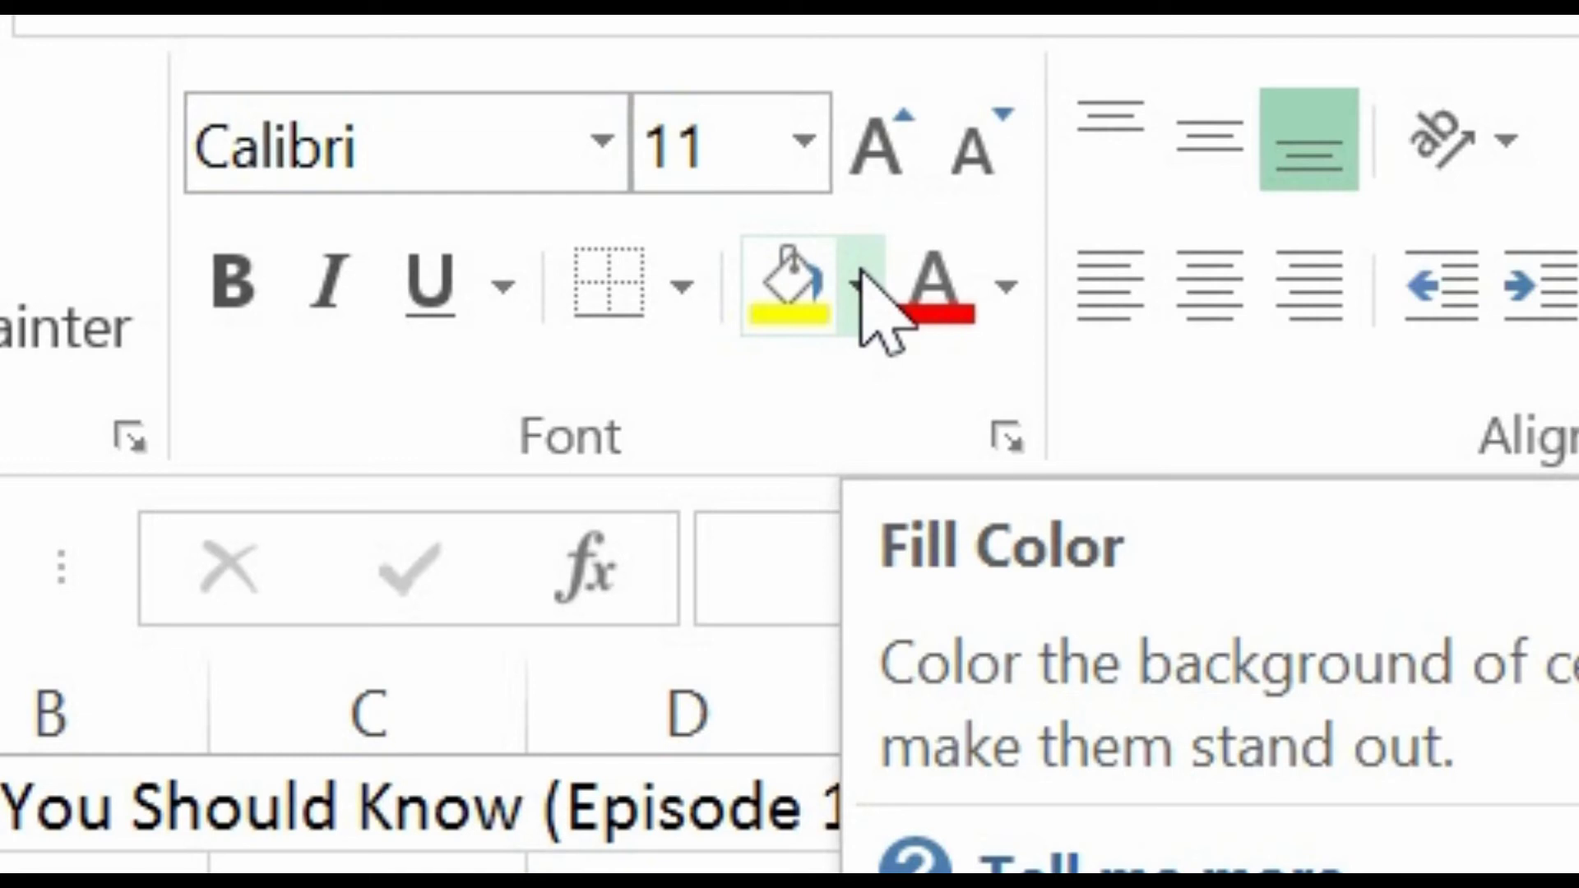
Step: Examine the copied formulas in the Formula column cell by cell from N3 down to N9, and recheck the formula in N3
left_click(413, 462)
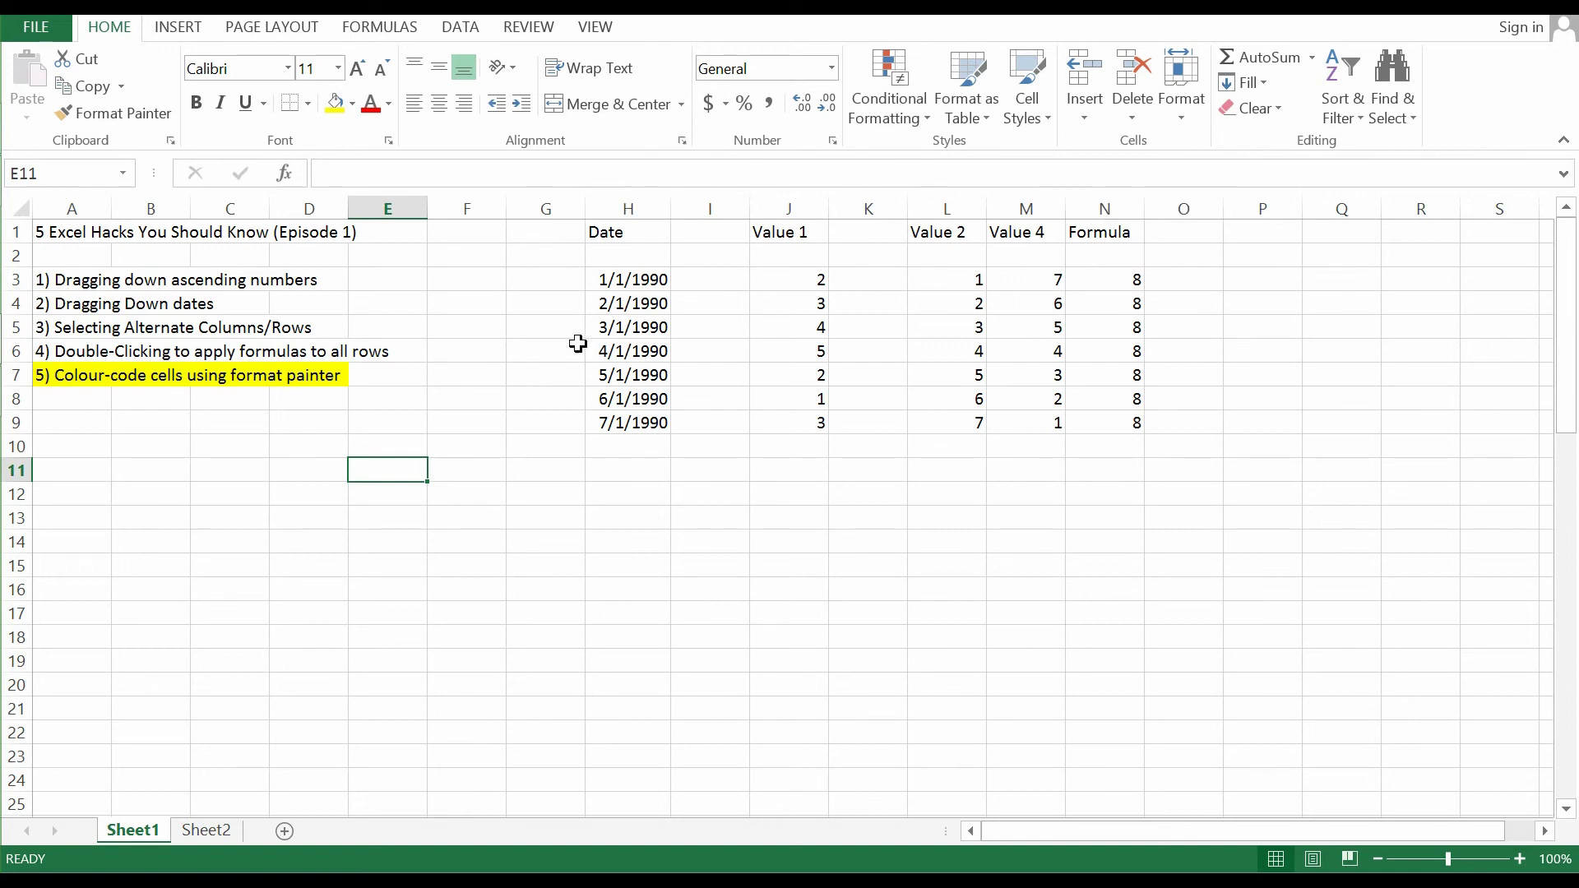
left_click(1116, 285)
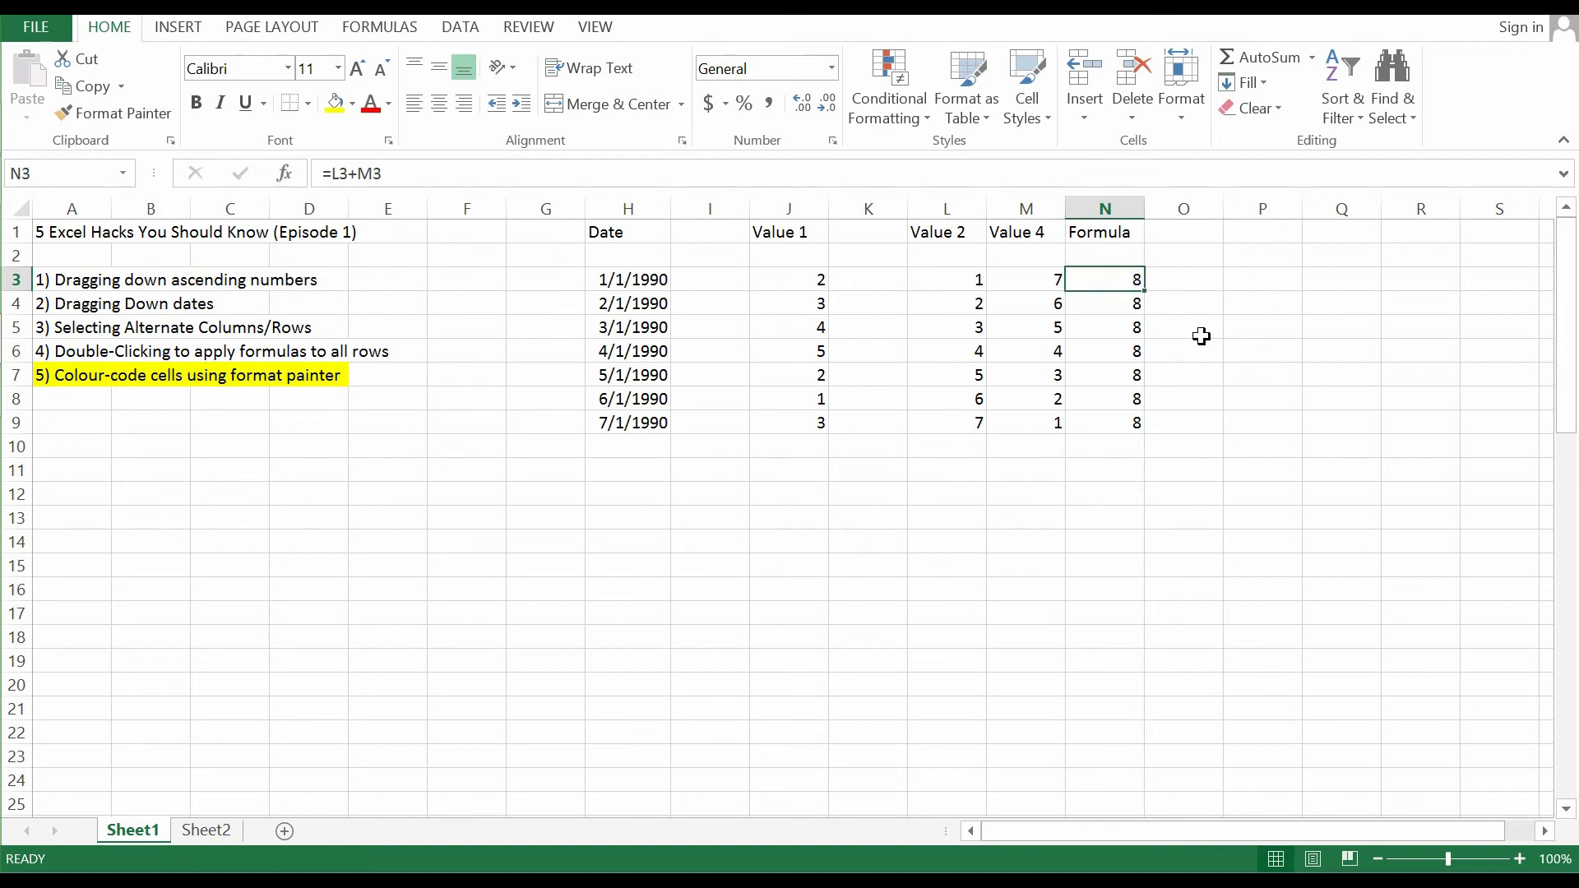
key("Down")
key("Down")
key("Down")
key("Down")
key("Down")
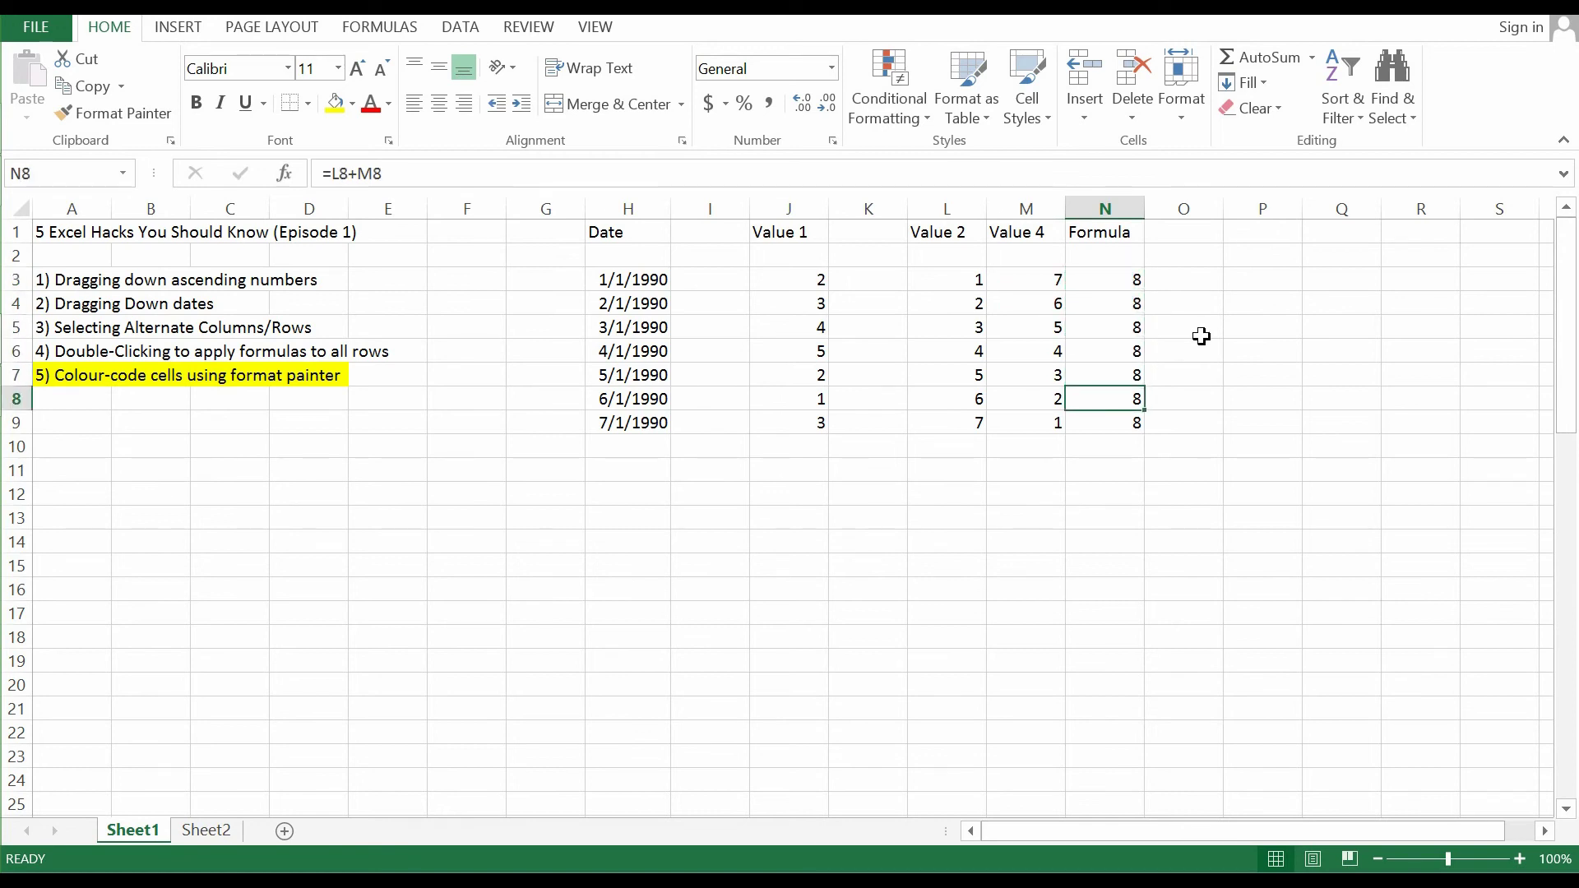
key("Down")
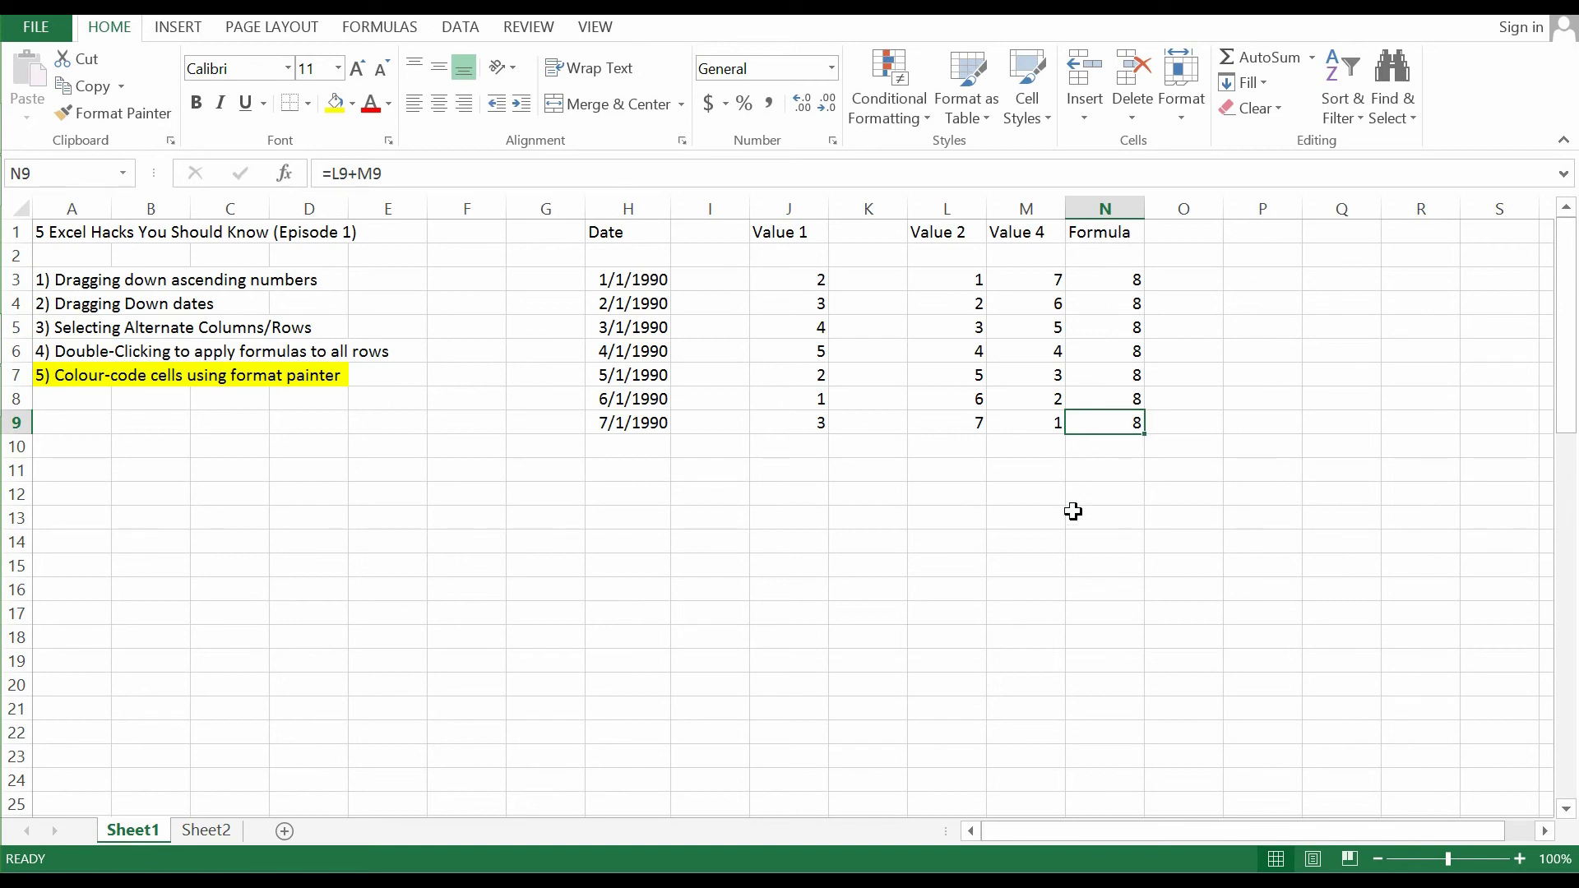
left_click(1088, 284)
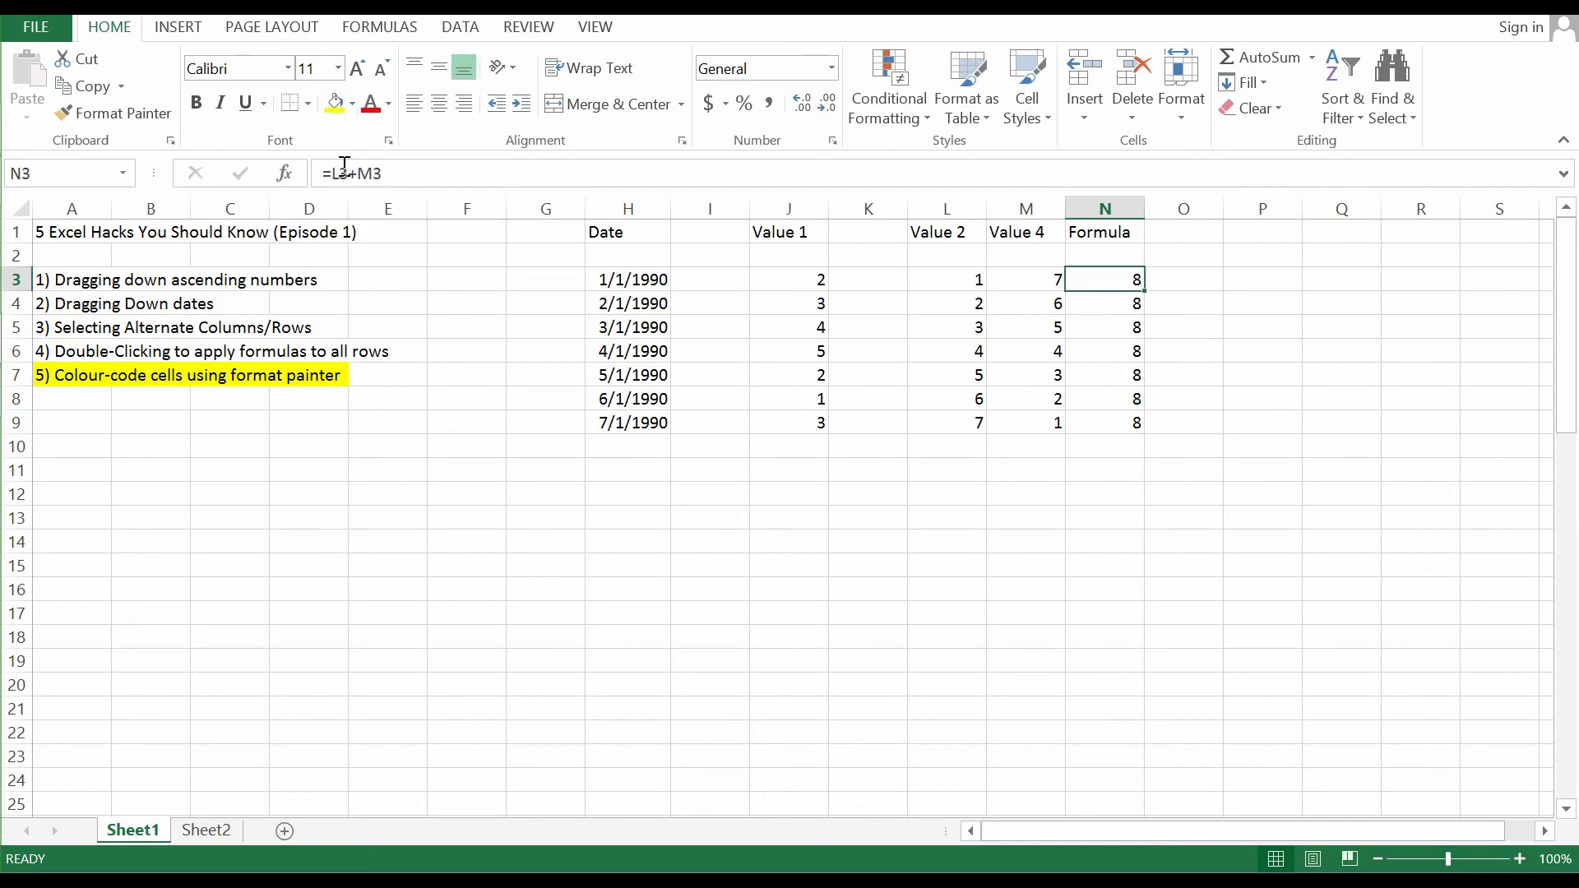
left_click(730, 568)
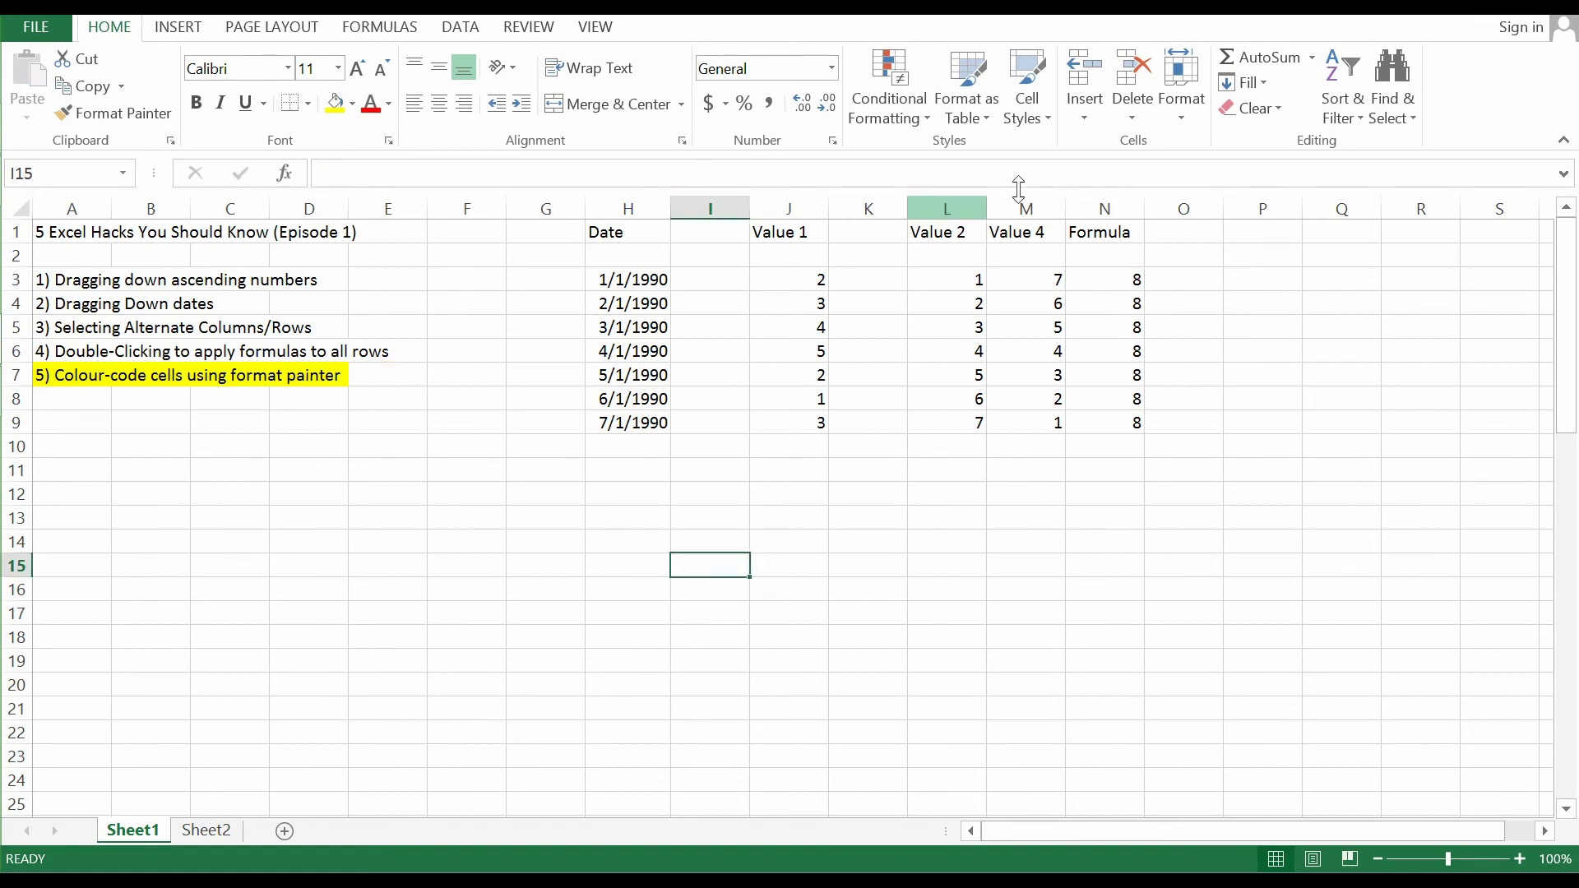
Step: Copy the yellow formatting of A7 onto N3 with Format Painter, and from N3 onto N4
left_click(1103, 284)
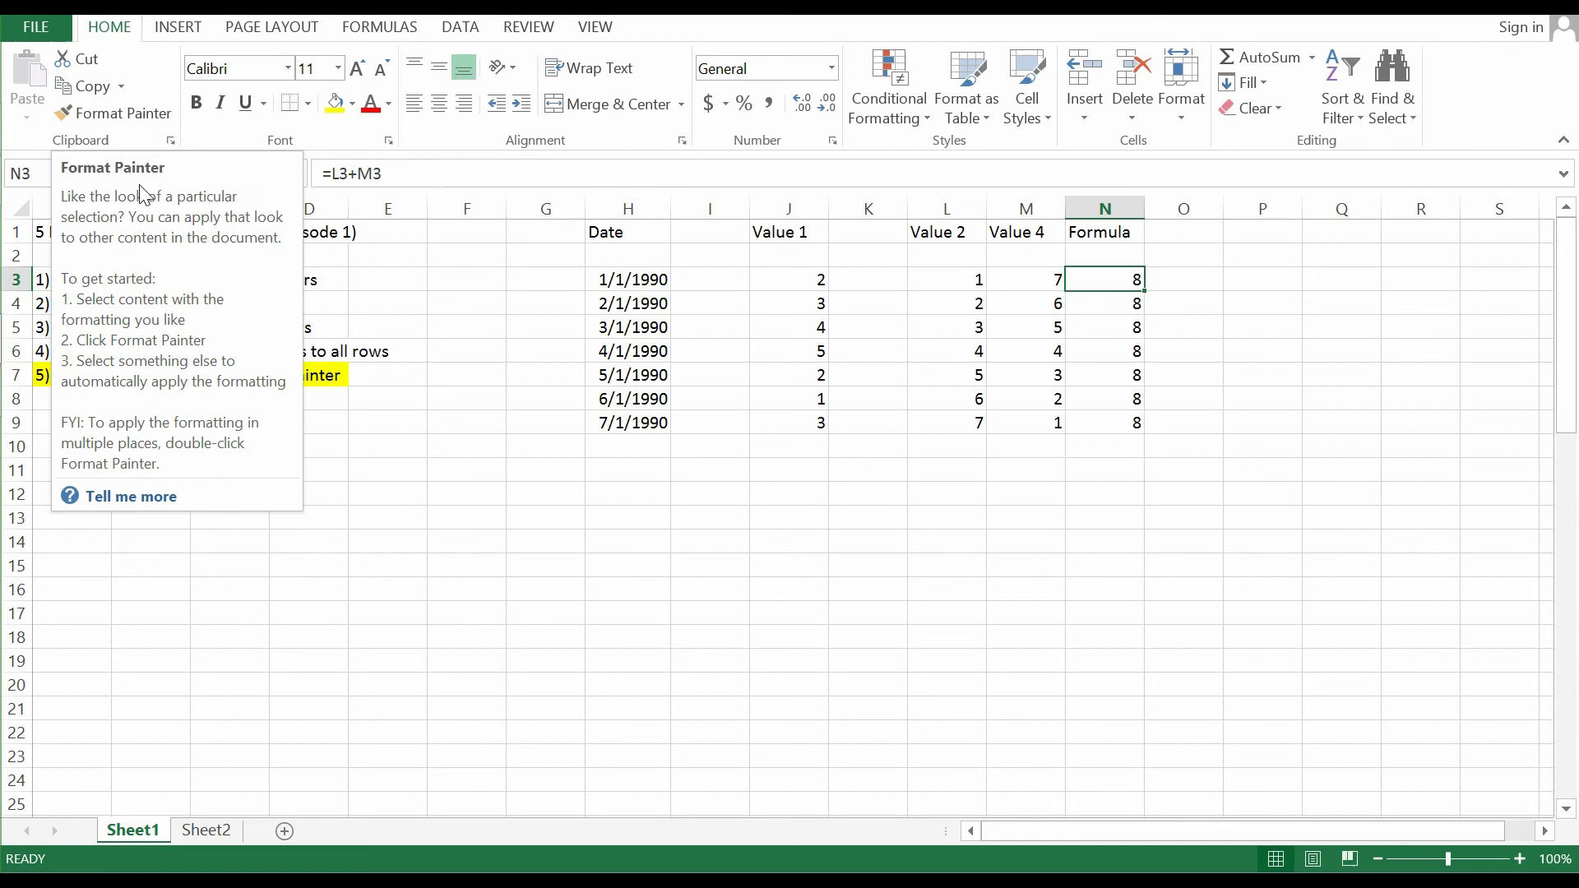
left_click(465, 377)
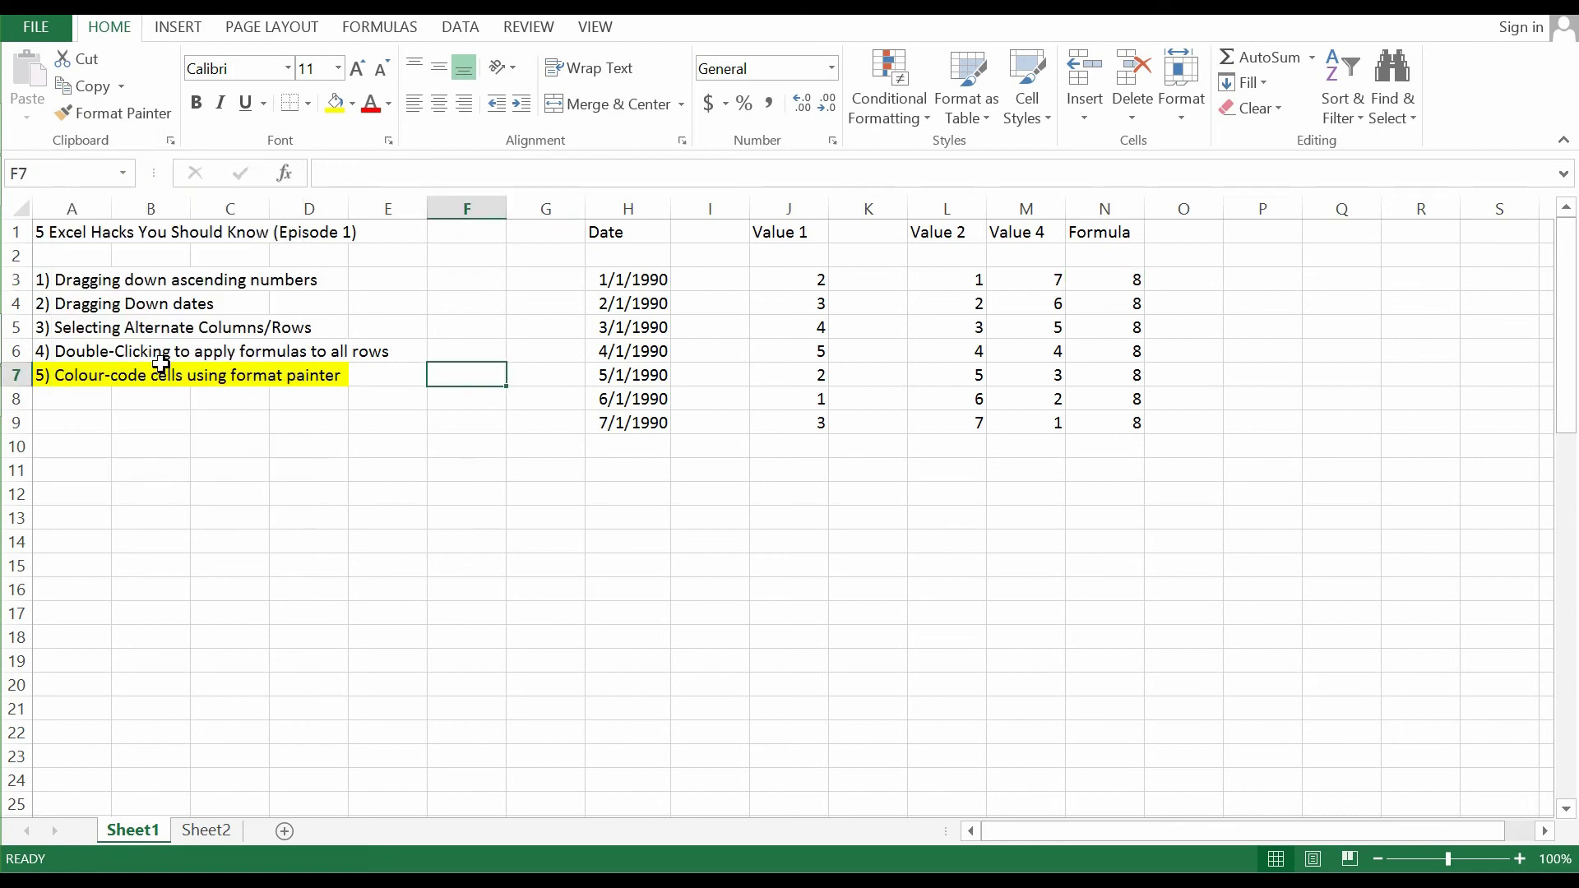
left_click(97, 372)
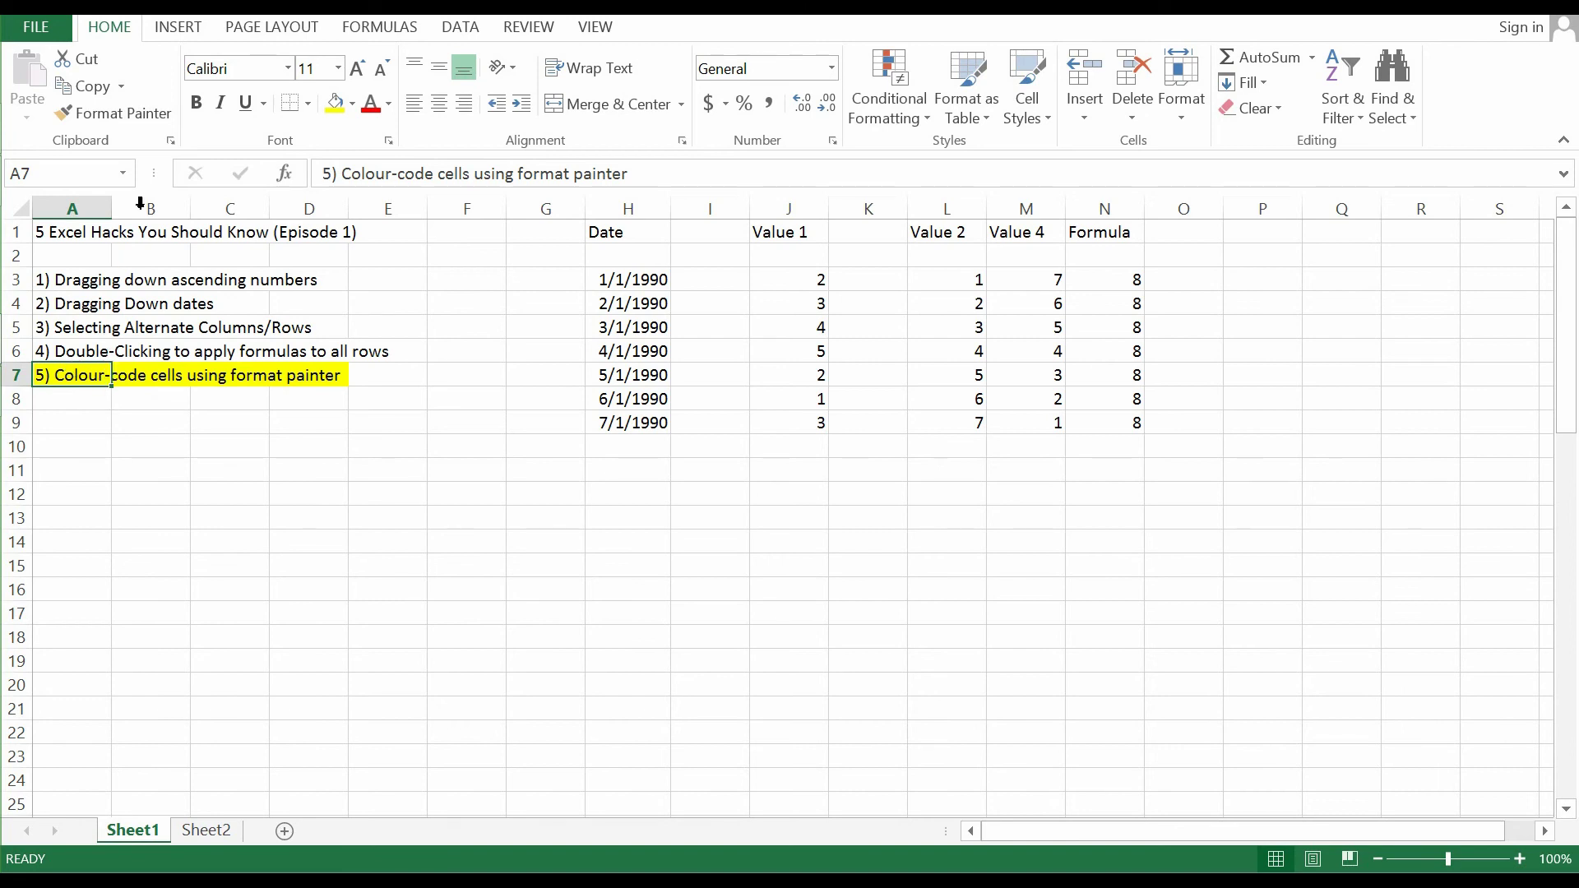
left_click(131, 118)
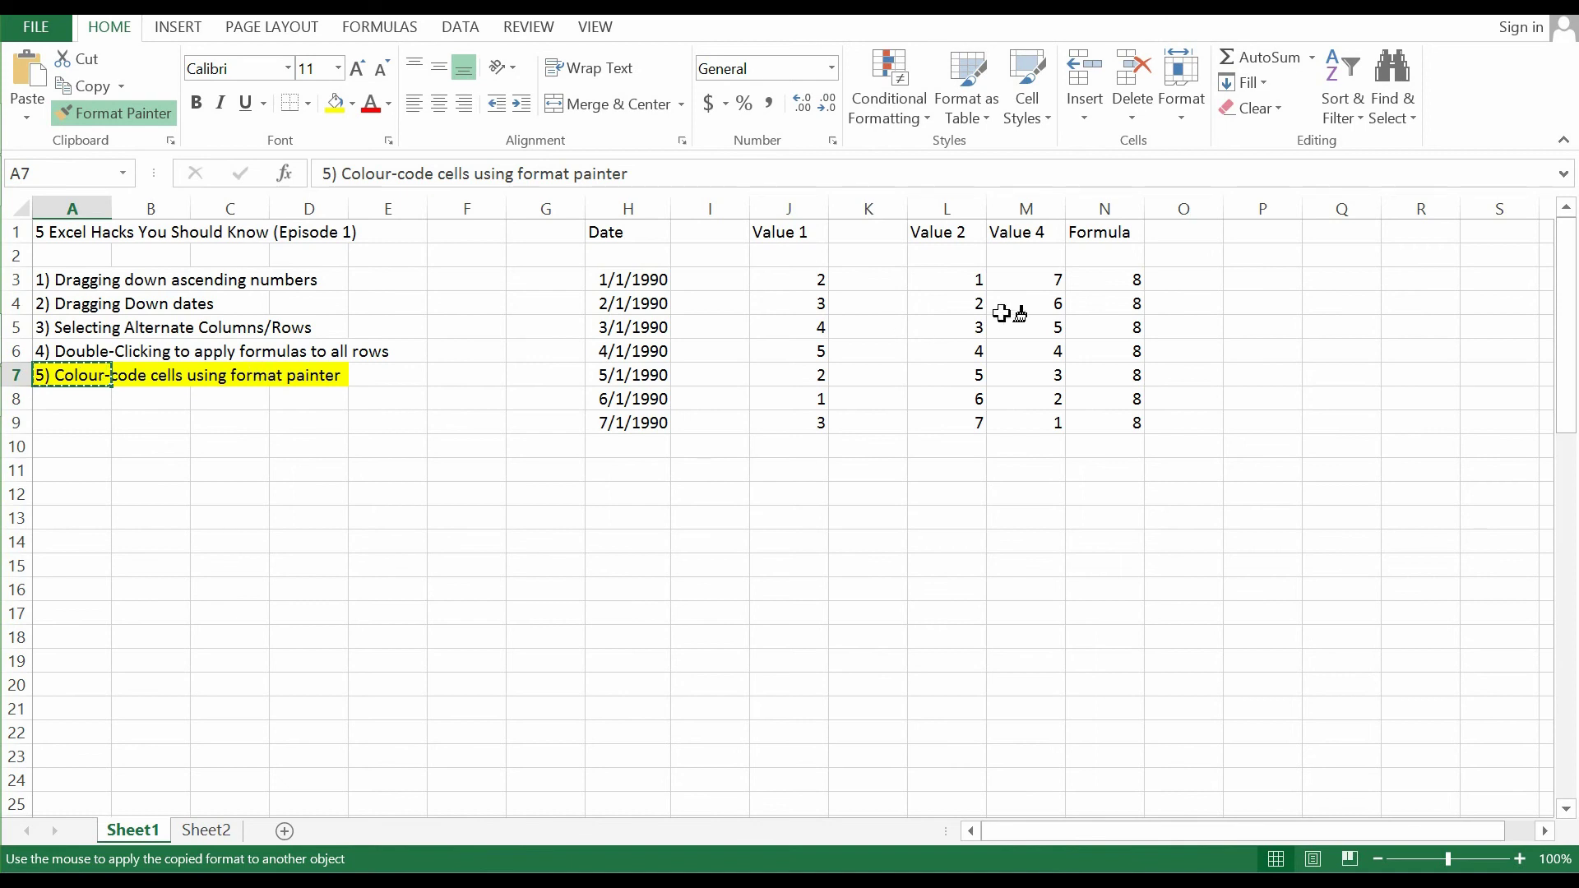
left_click(1103, 278)
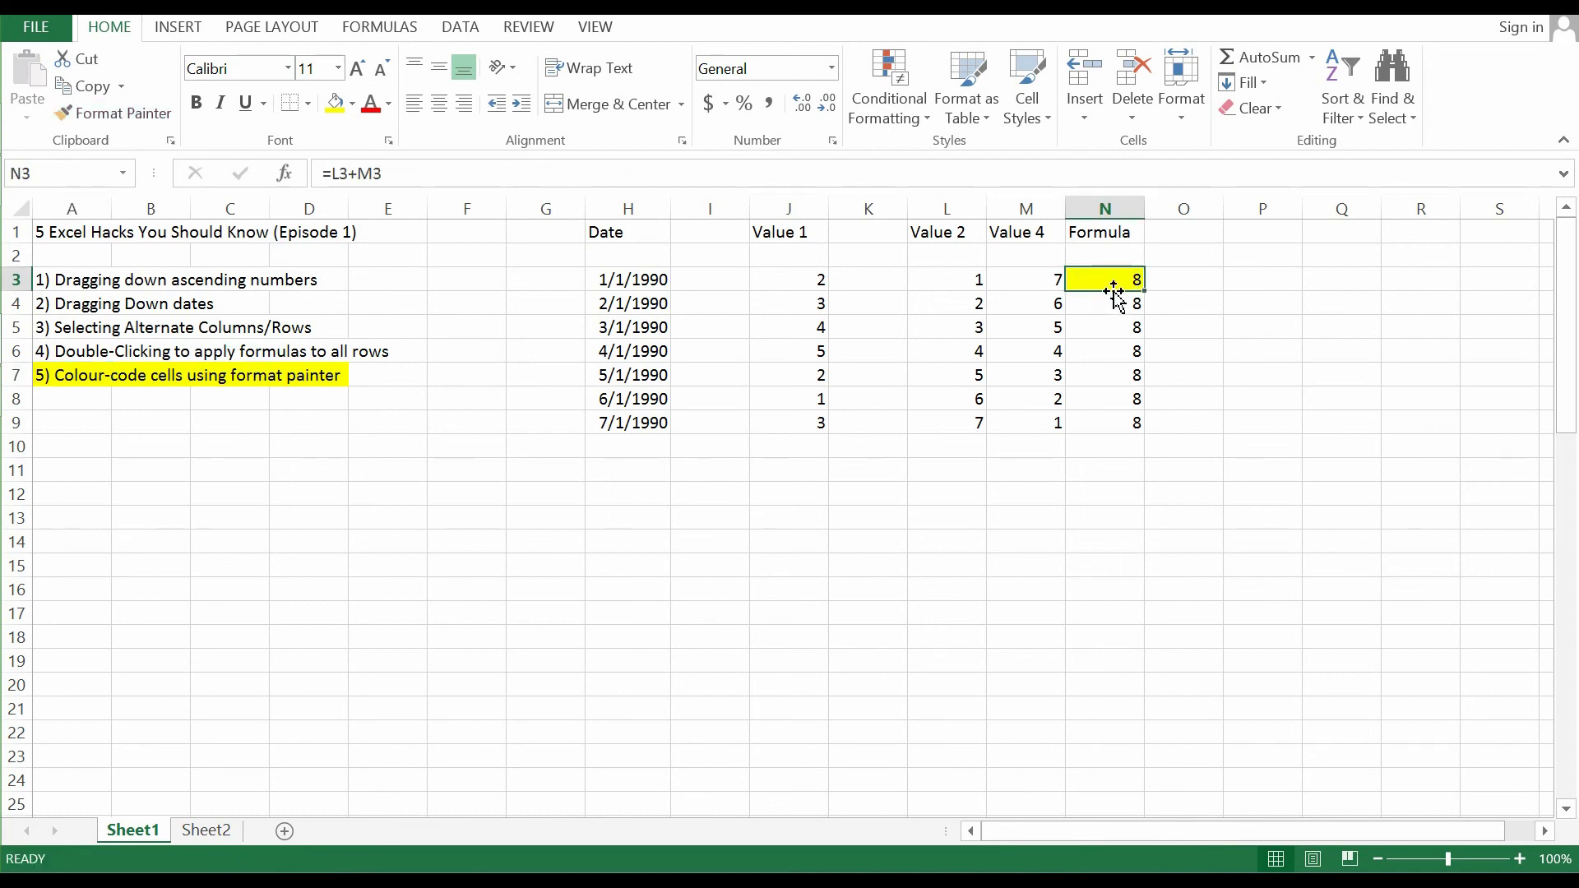
left_click(113, 116)
left_click(1112, 306)
left_click(1098, 331)
left_click(125, 113)
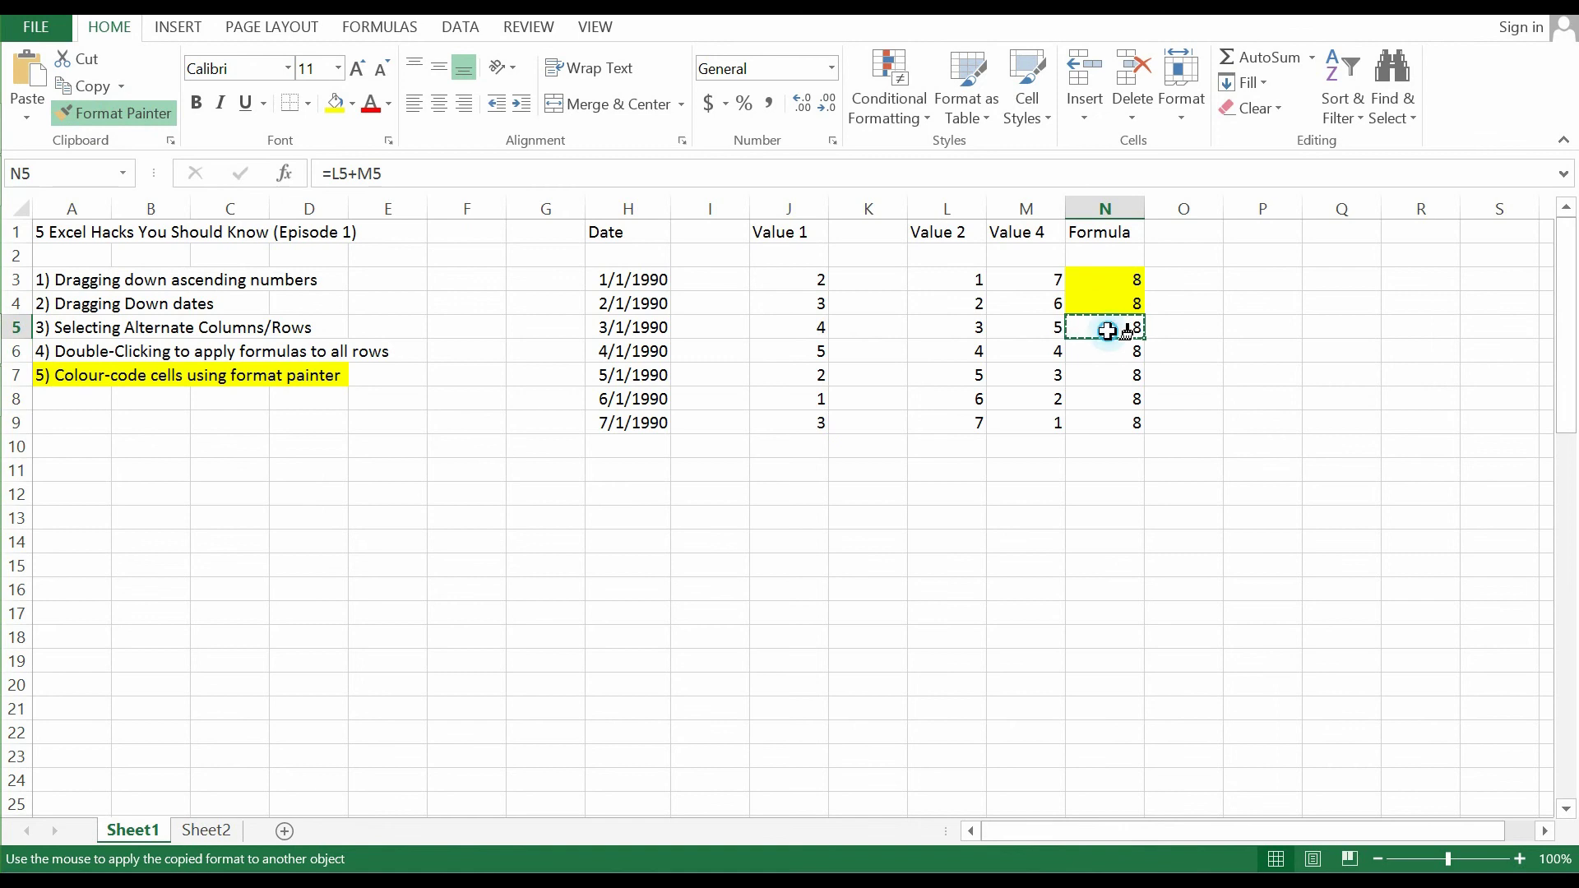
left_click(1113, 328)
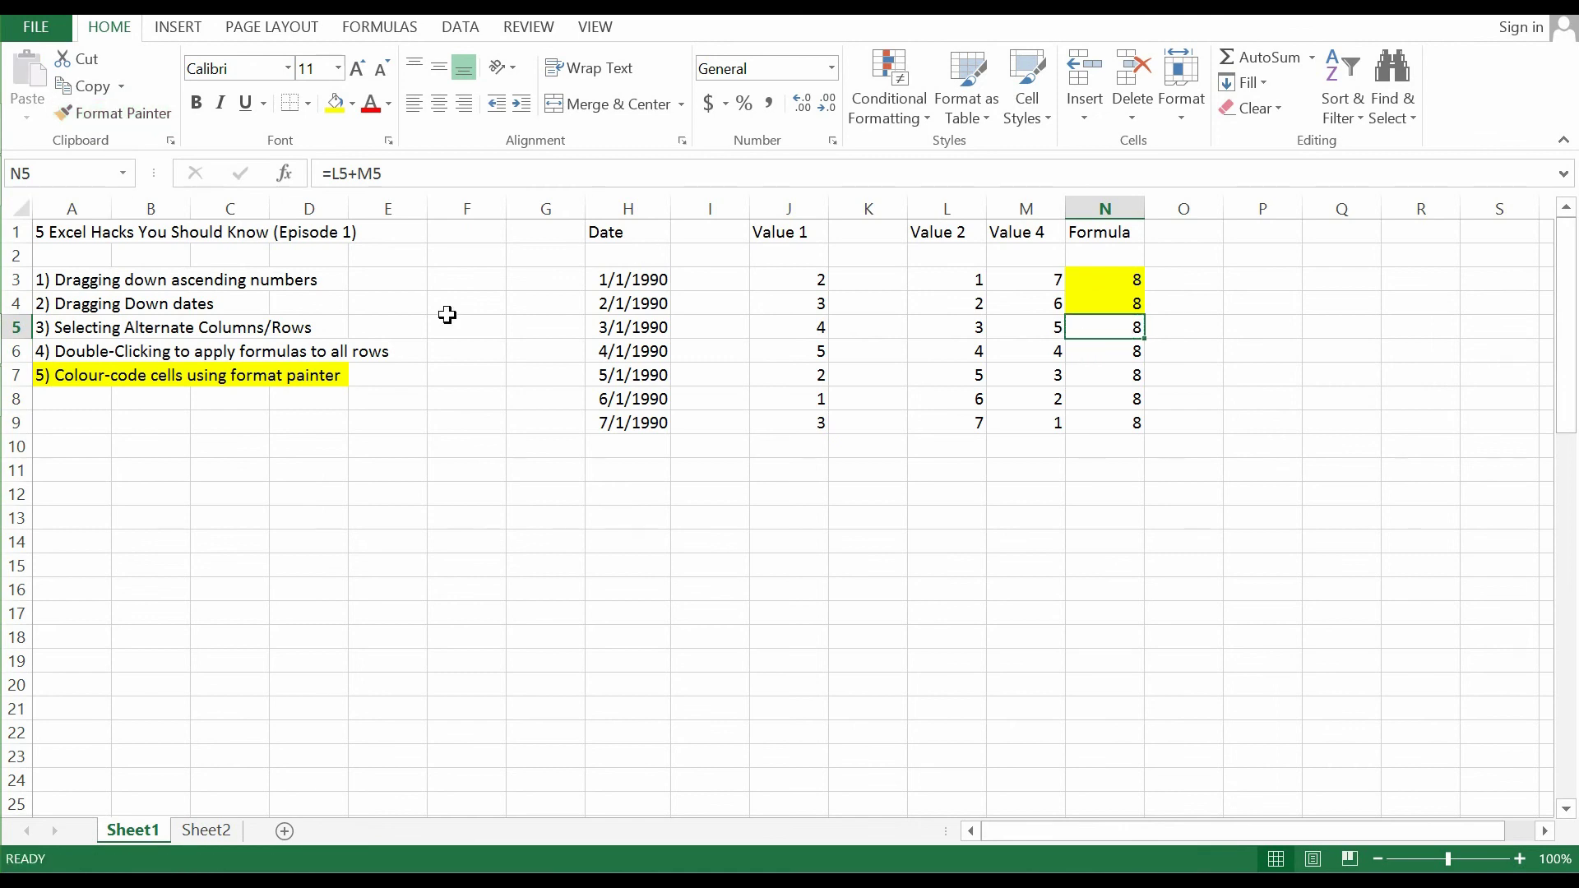
Step: Copy the yellow formatting of N4 onto N5 with Format Painter, and from N5 onto N6
left_click(1113, 301)
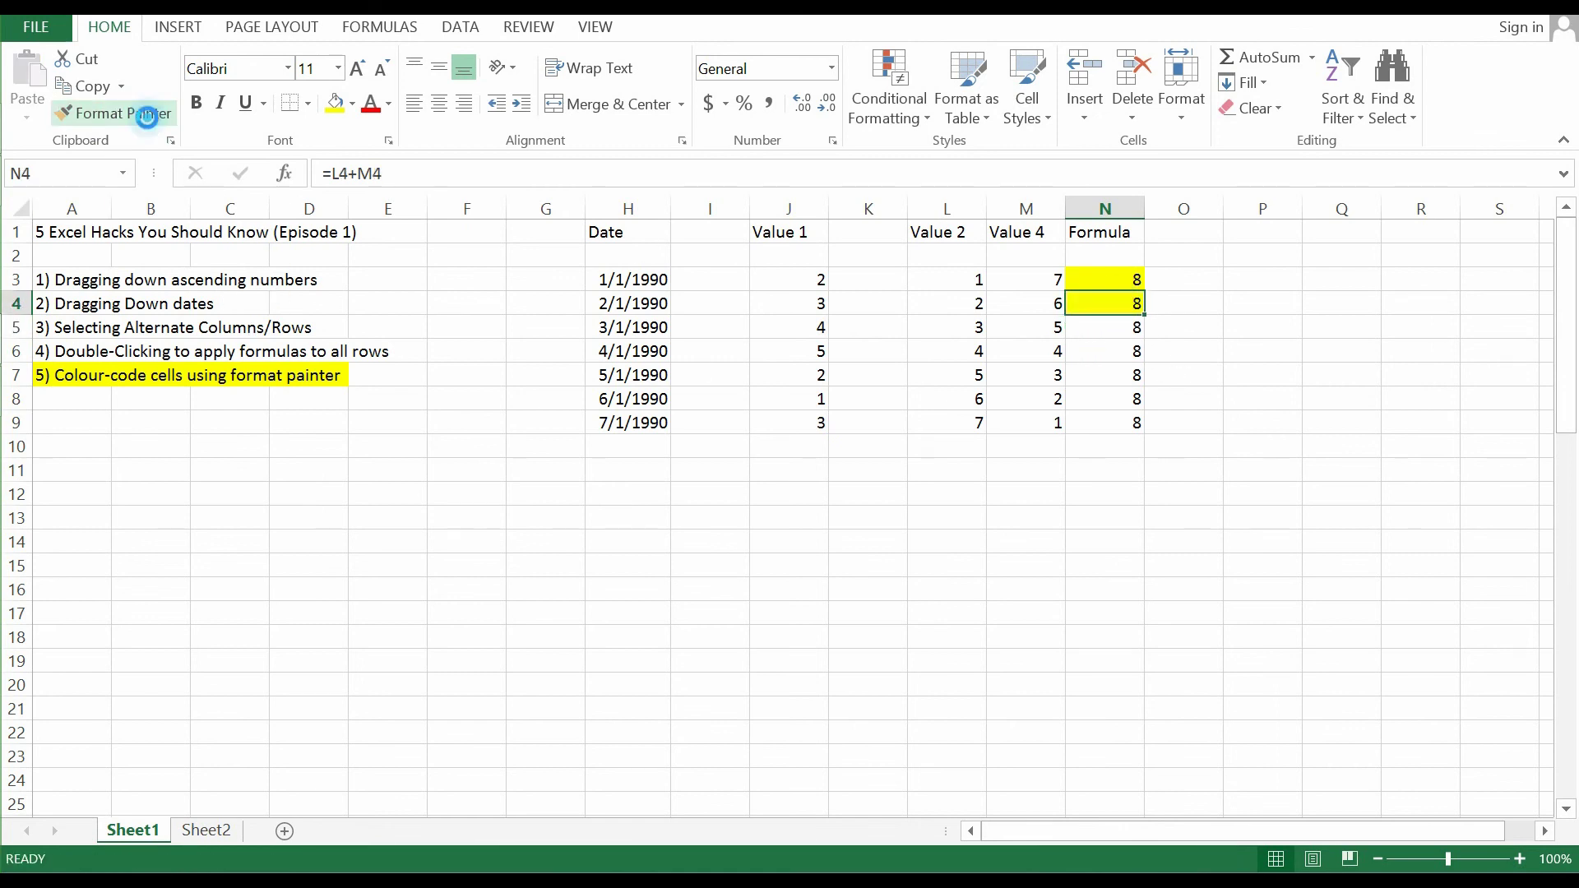
left_click(123, 112)
left_click(1090, 333)
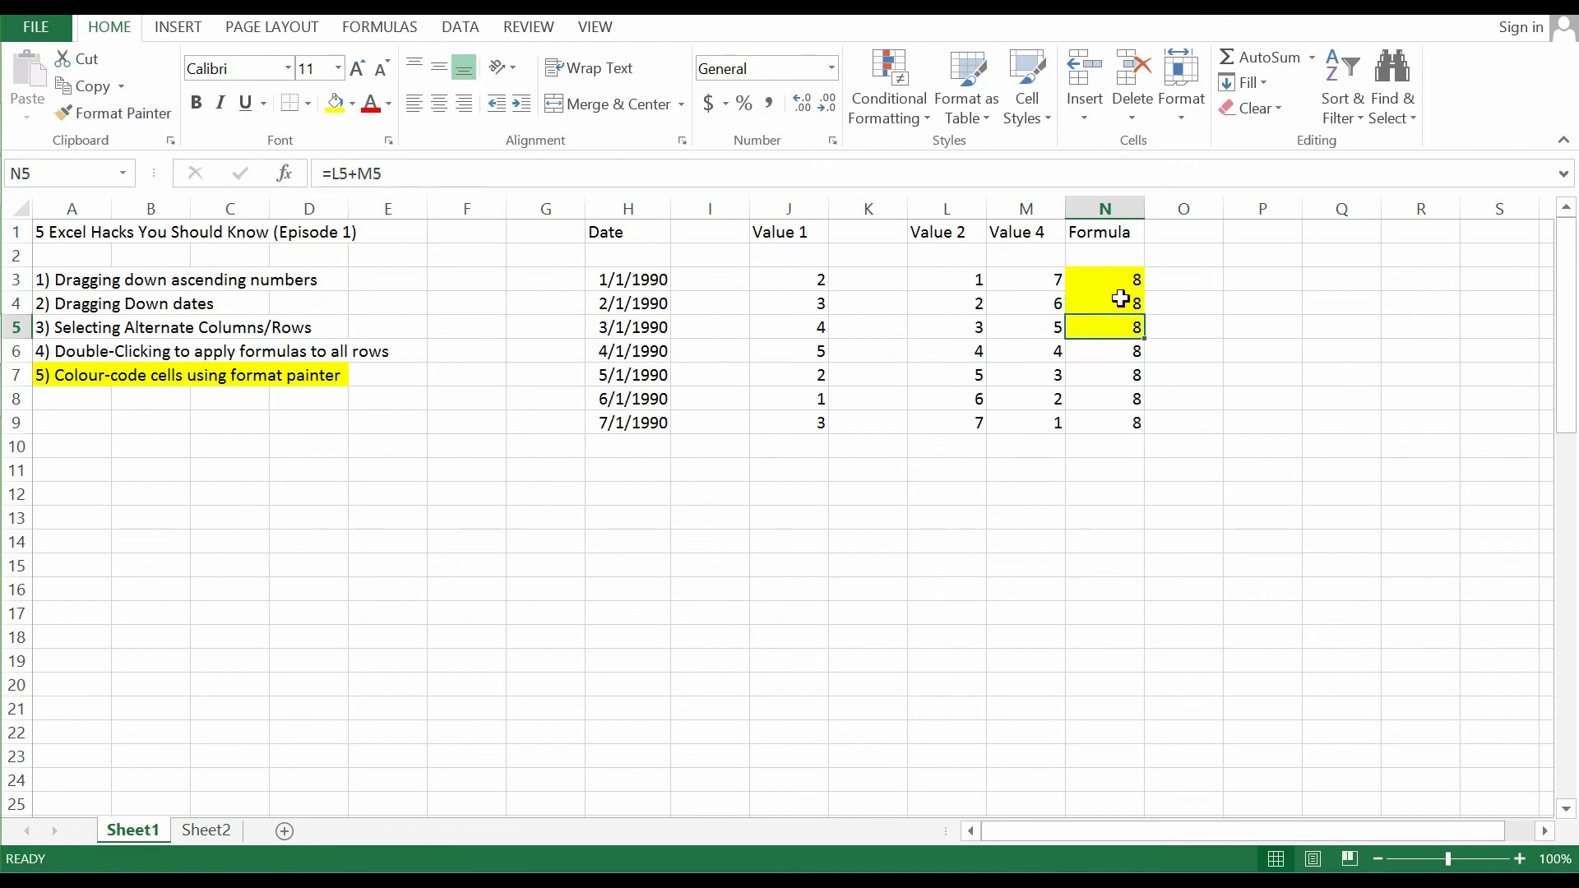
left_click(93, 116)
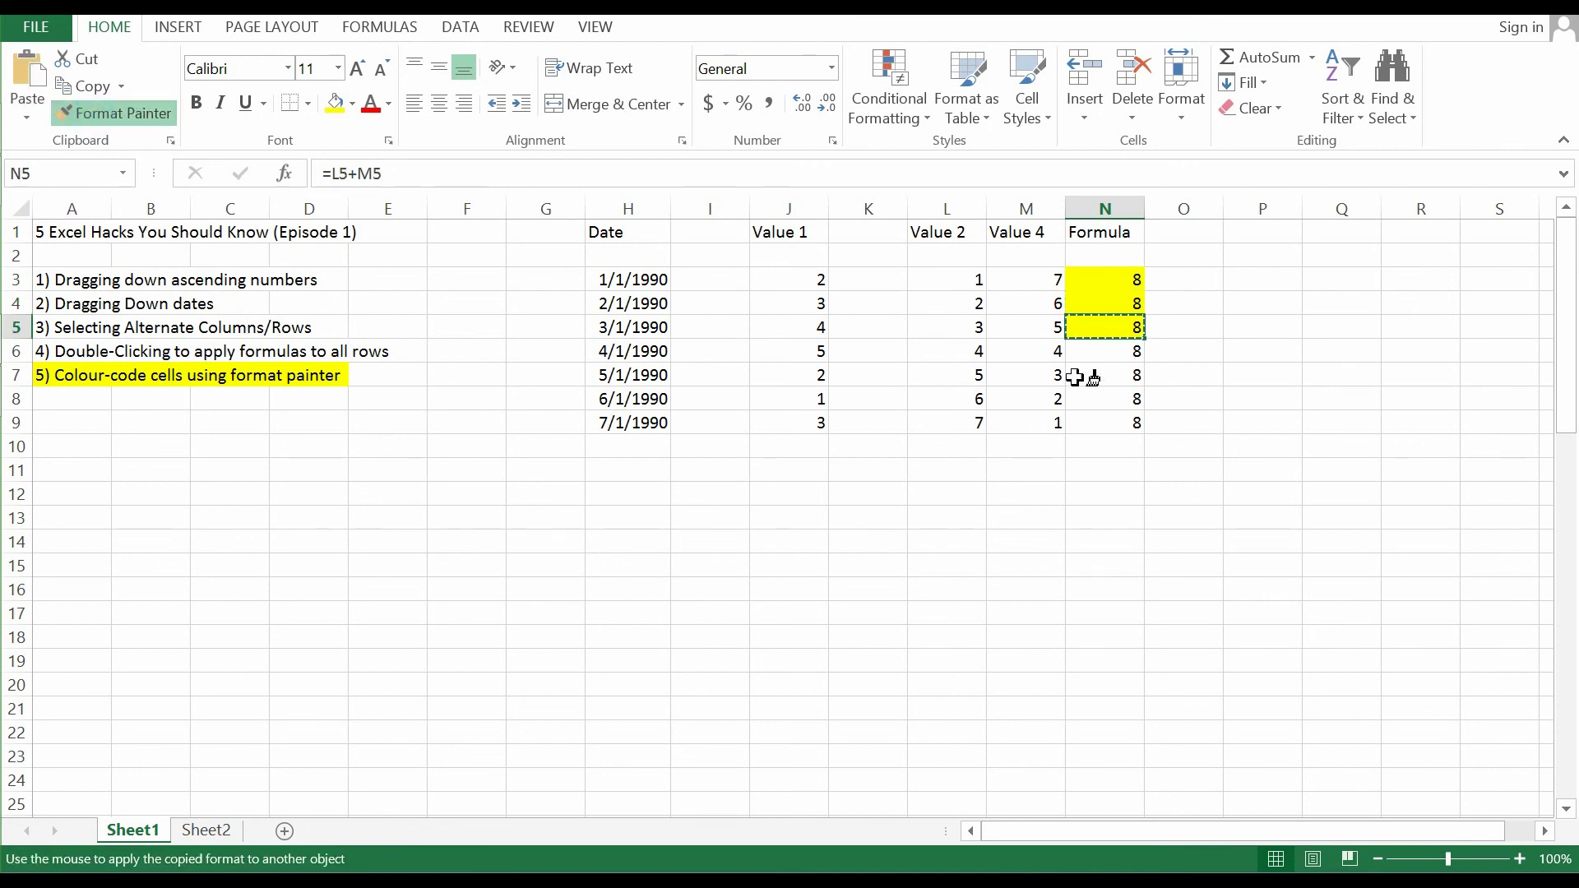
left_click(1125, 349)
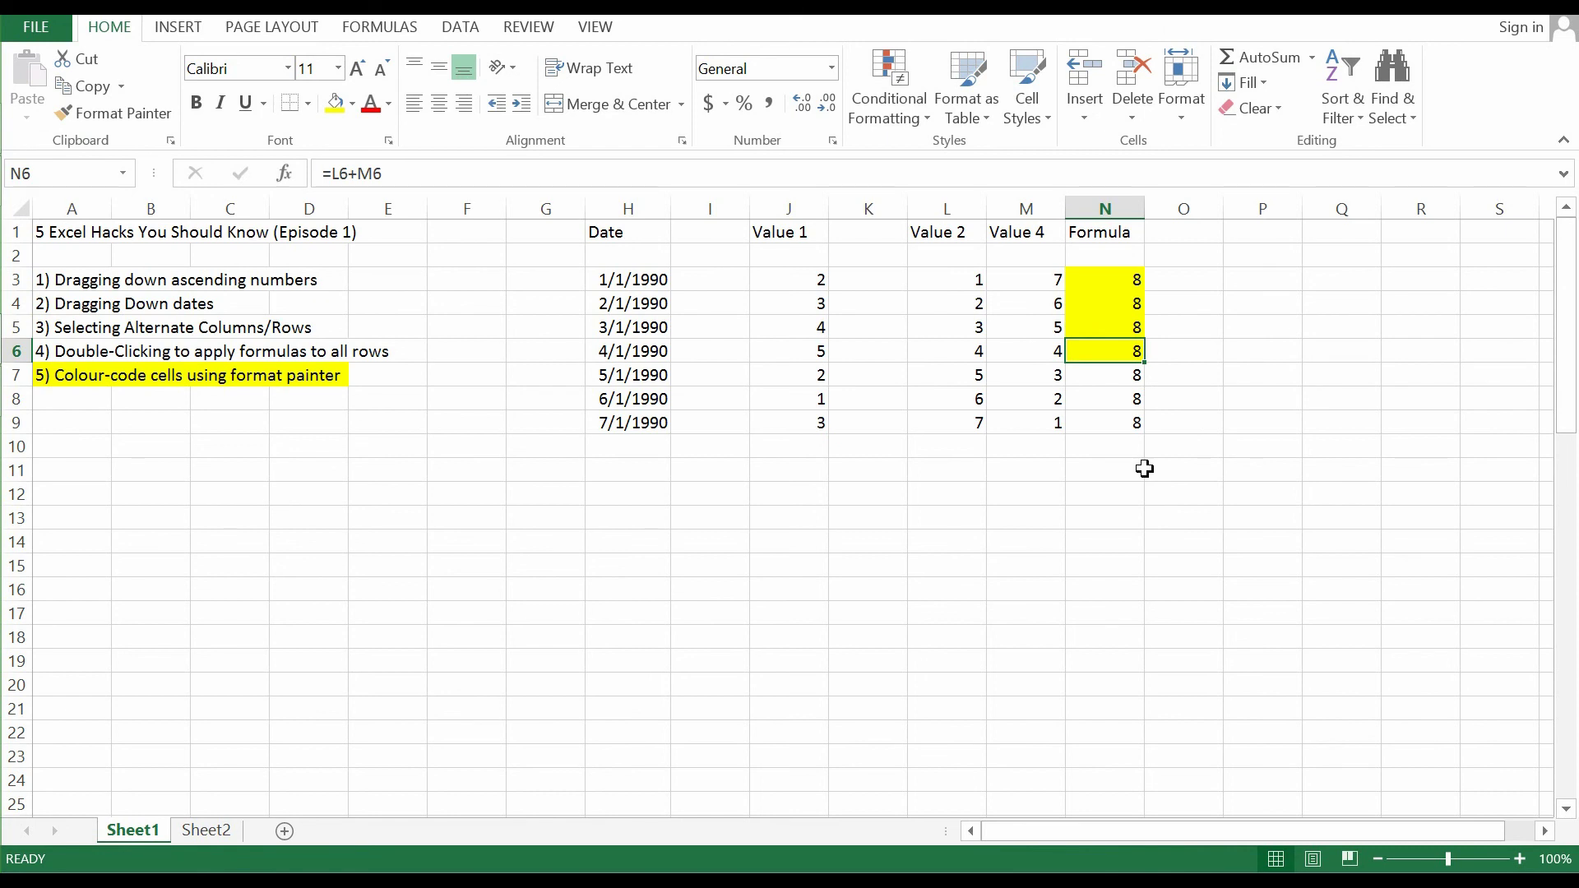